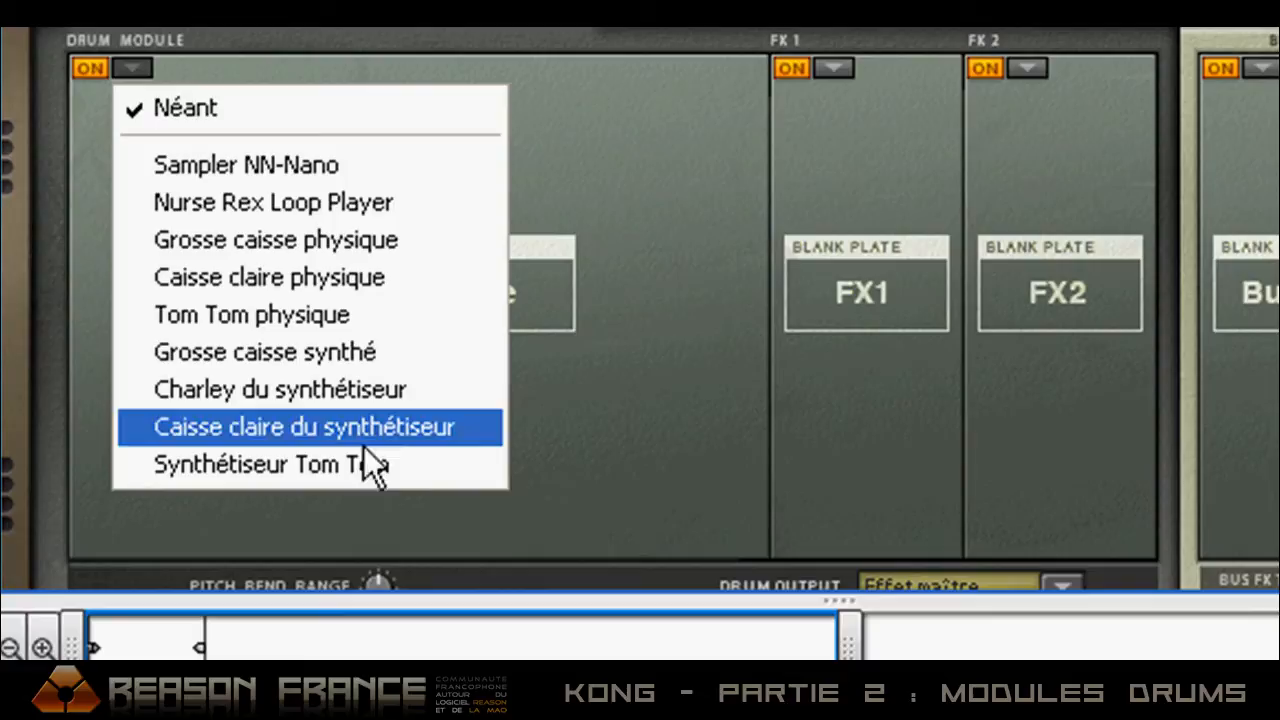
Load the Sampler NN-Nano as the drum module for drum 1.
{"action": "left_click", "coordinate": [670, 318]}
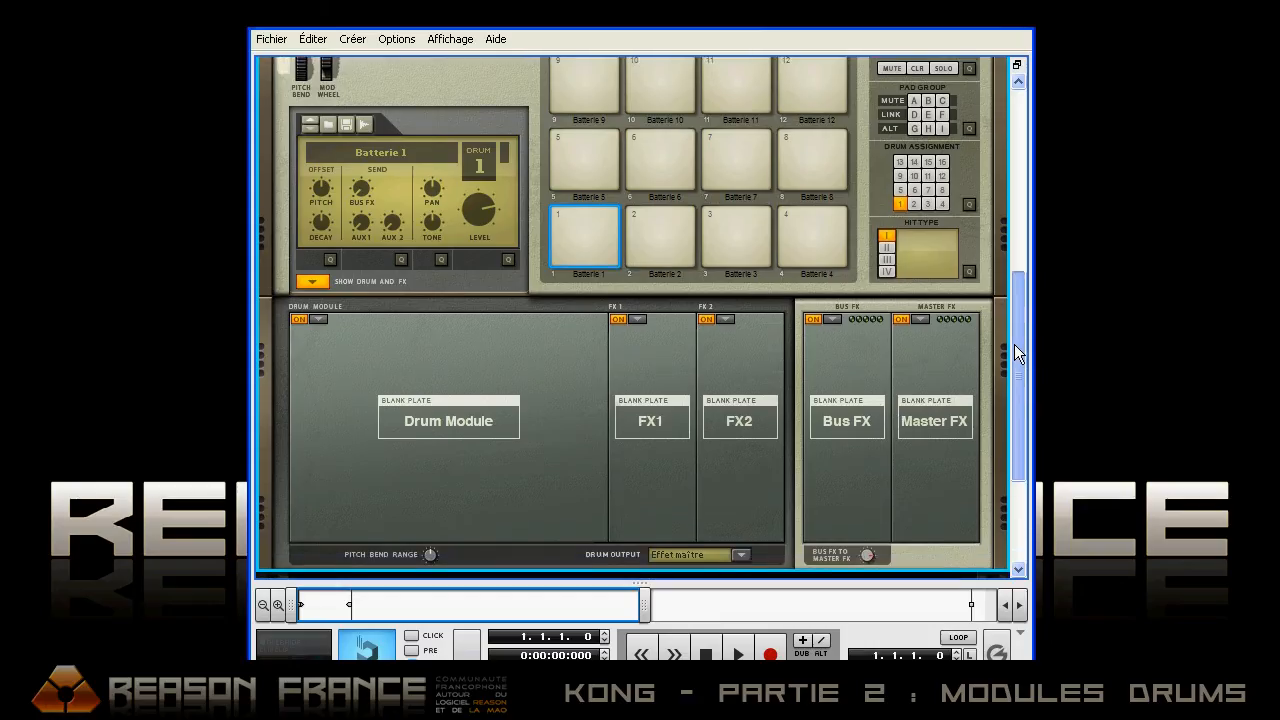
{"action": "left_click", "coordinate": [324, 324]}
{"action": "left_click", "coordinate": [362, 368]}
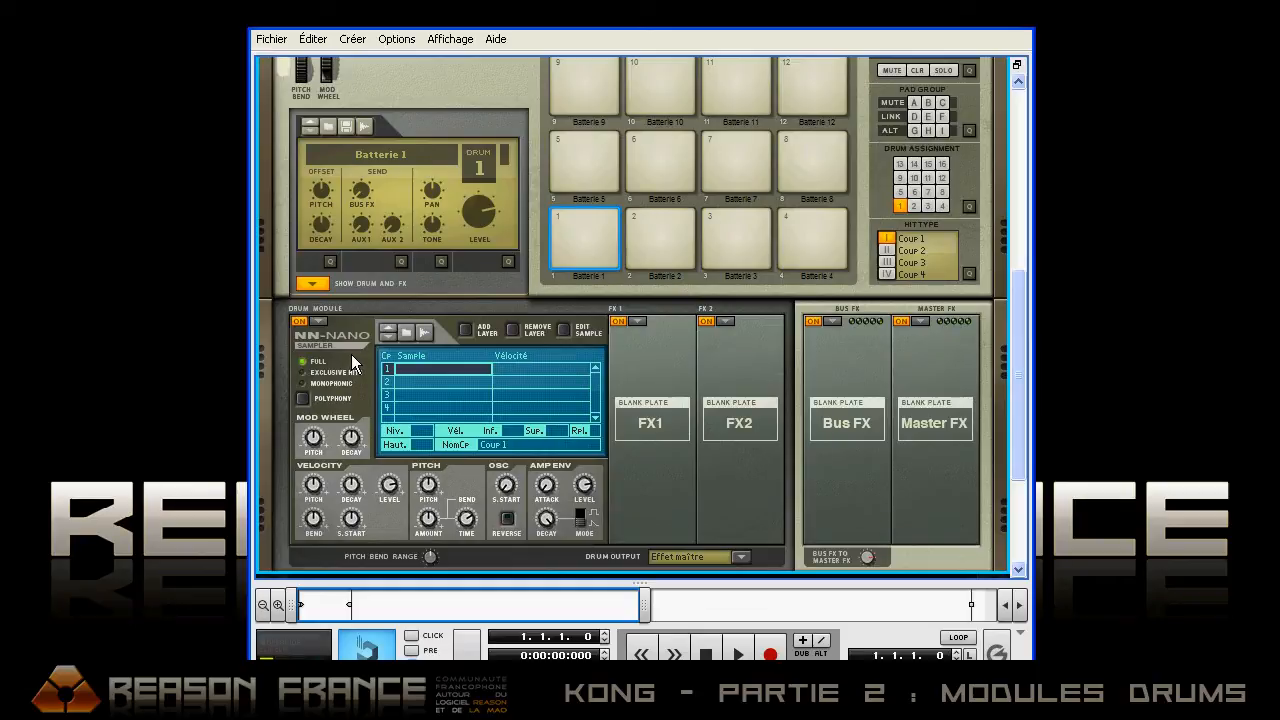
Load VEC2 Bassdrums UK Tran#4E3C.wav from the VEC2 UK Trance Kicks folder into the sampler's hit 1.
{"action": "left_click", "coordinate": [430, 386]}
{"action": "left_click", "coordinate": [427, 395]}
{"action": "left_click", "coordinate": [427, 408]}
{"action": "left_click", "coordinate": [426, 396]}
{"action": "left_click", "coordinate": [427, 382]}
{"action": "left_click", "coordinate": [428, 370]}
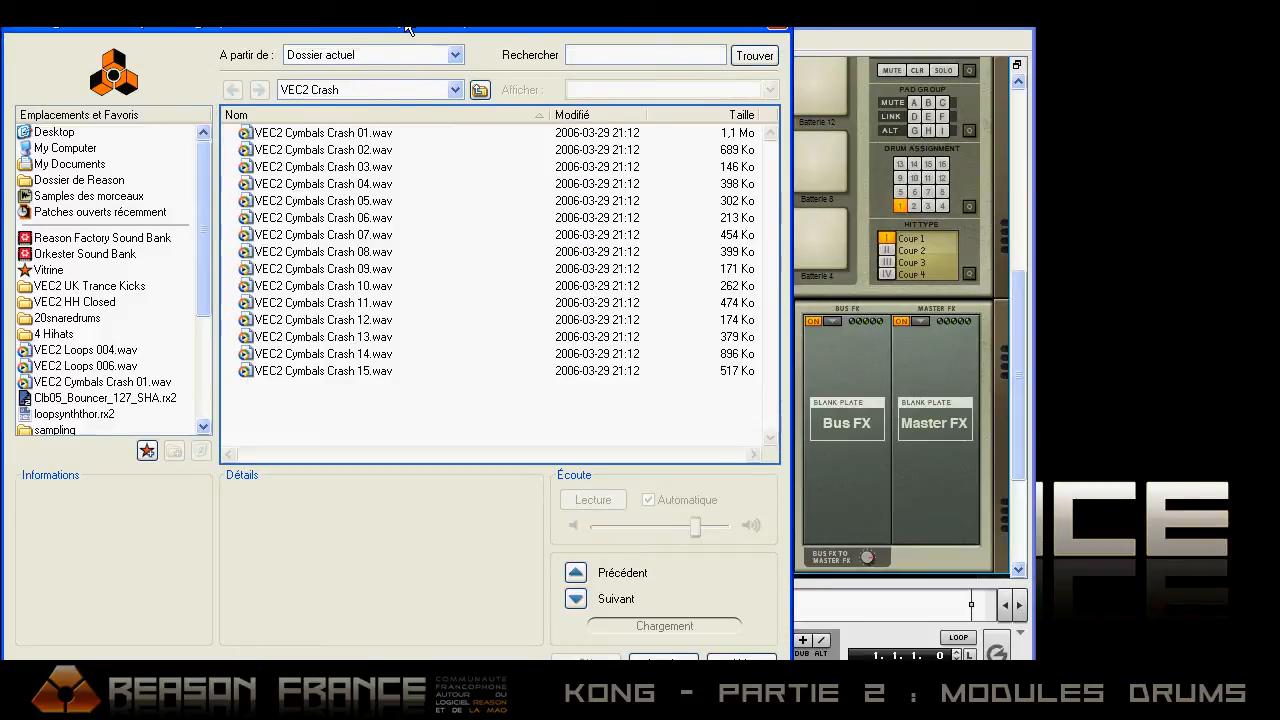
{"action": "left_click_drag", "start_coordinate": [407, 27], "coordinate": [567, 25]}
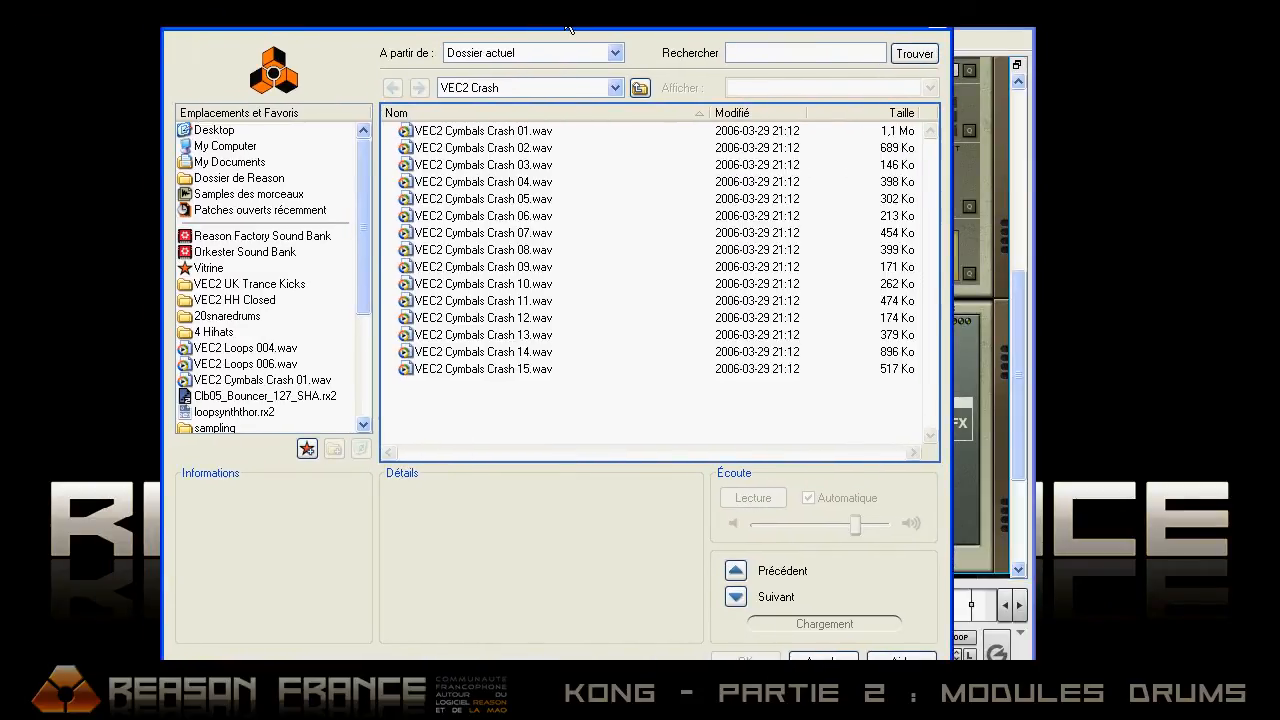
{"action": "left_click", "coordinate": [238, 284]}
{"action": "left_click", "coordinate": [494, 183]}
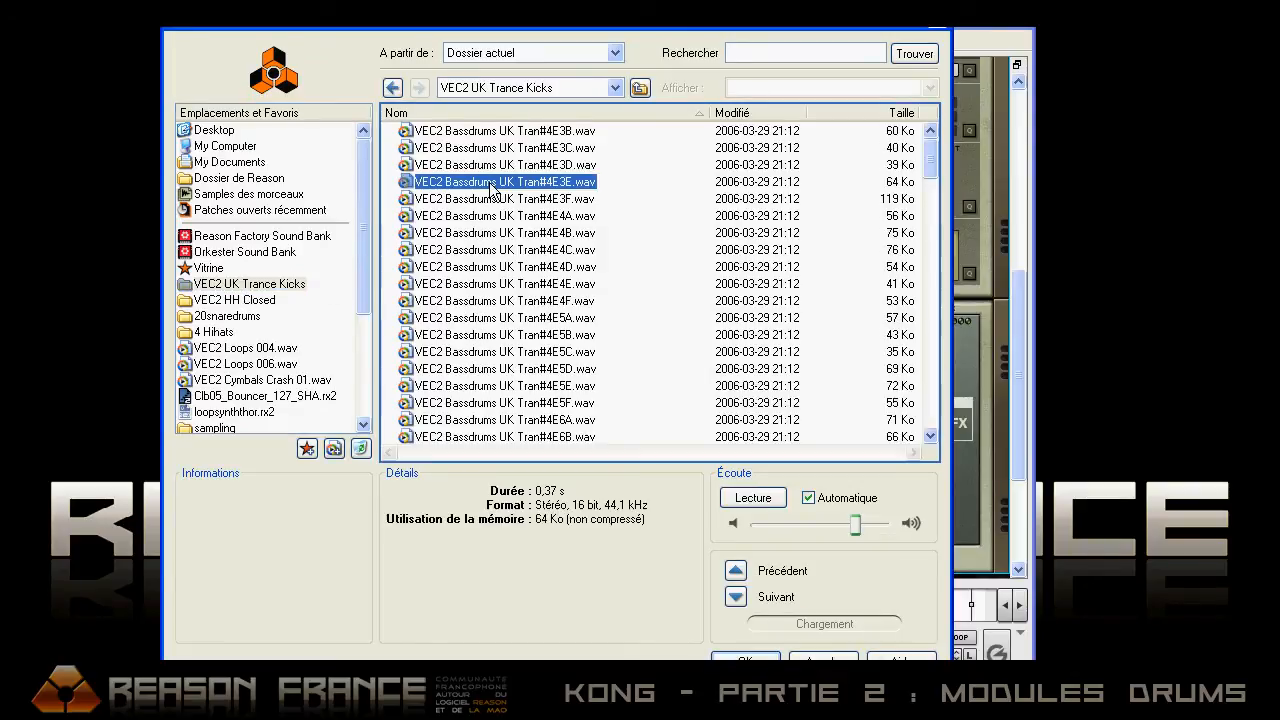
{"action": "left_click", "coordinate": [506, 164]}
{"action": "left_click", "coordinate": [515, 148]}
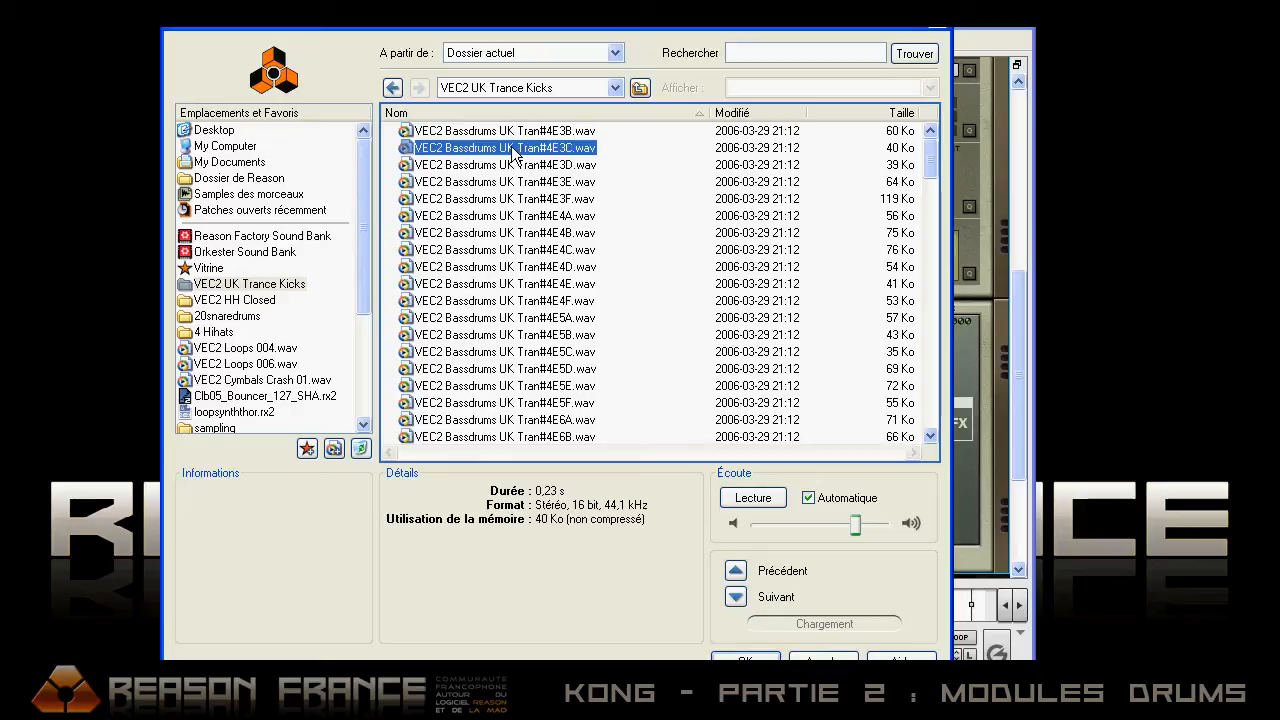
{"action": "double_click", "coordinate": [513, 149]}
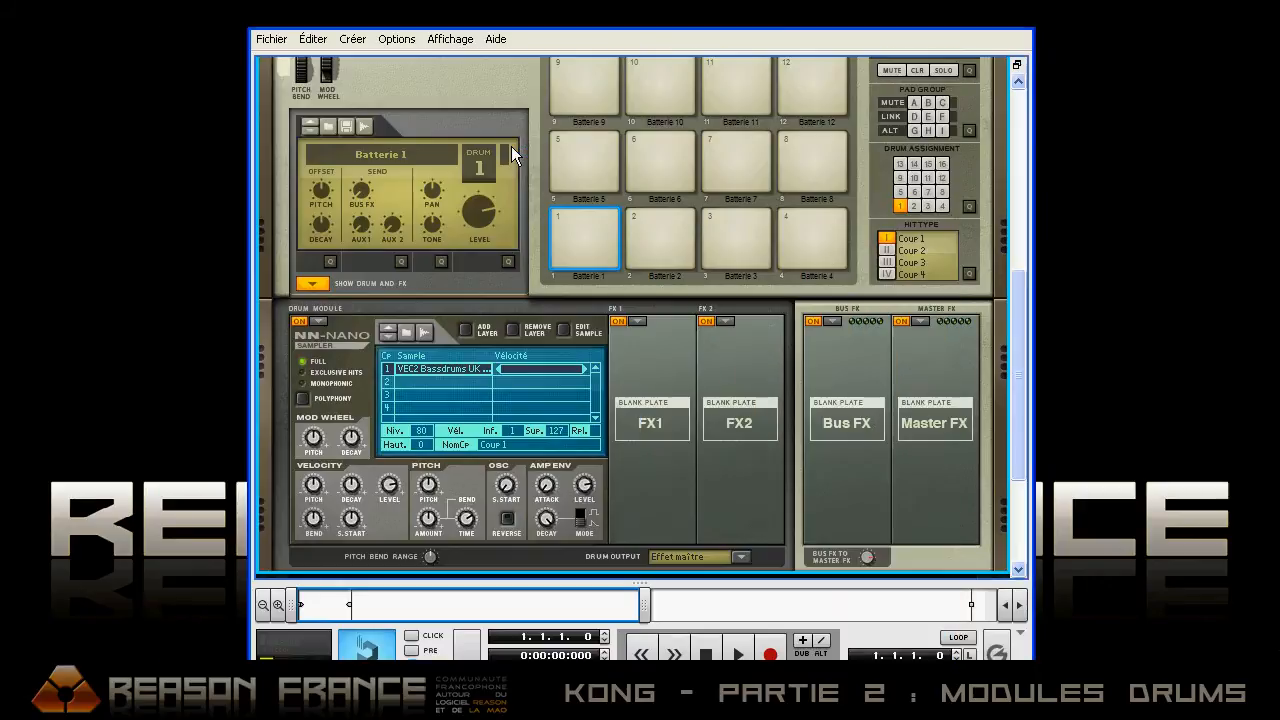
Play pad 1 at different heights on its surface to audition the loaded kick sample.
{"action": "left_click", "coordinate": [569, 215]}
{"action": "scroll", "coordinate": [1008, 280], "scroll_direction": "up", "scroll_amount": 3}
{"action": "left_click", "coordinate": [599, 340]}
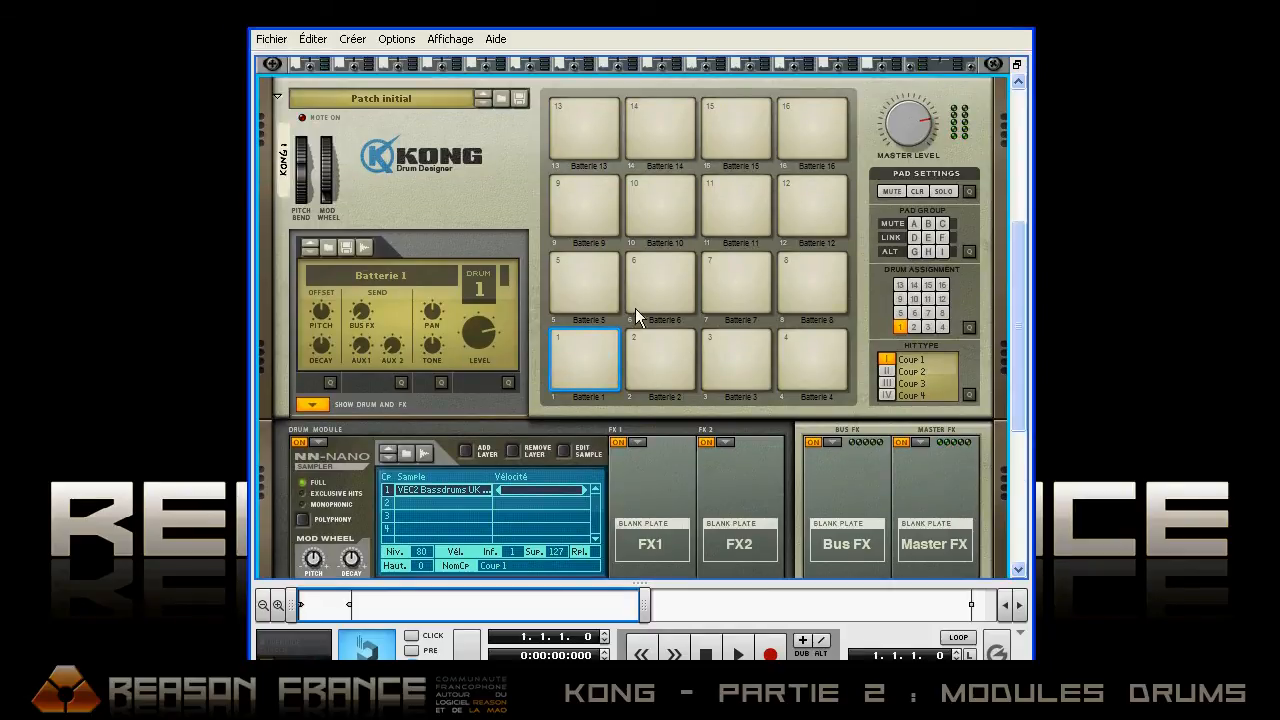
{"action": "left_click_drag", "start_coordinate": [1018, 278], "coordinate": [998, 314]}
{"action": "left_click", "coordinate": [586, 273]}
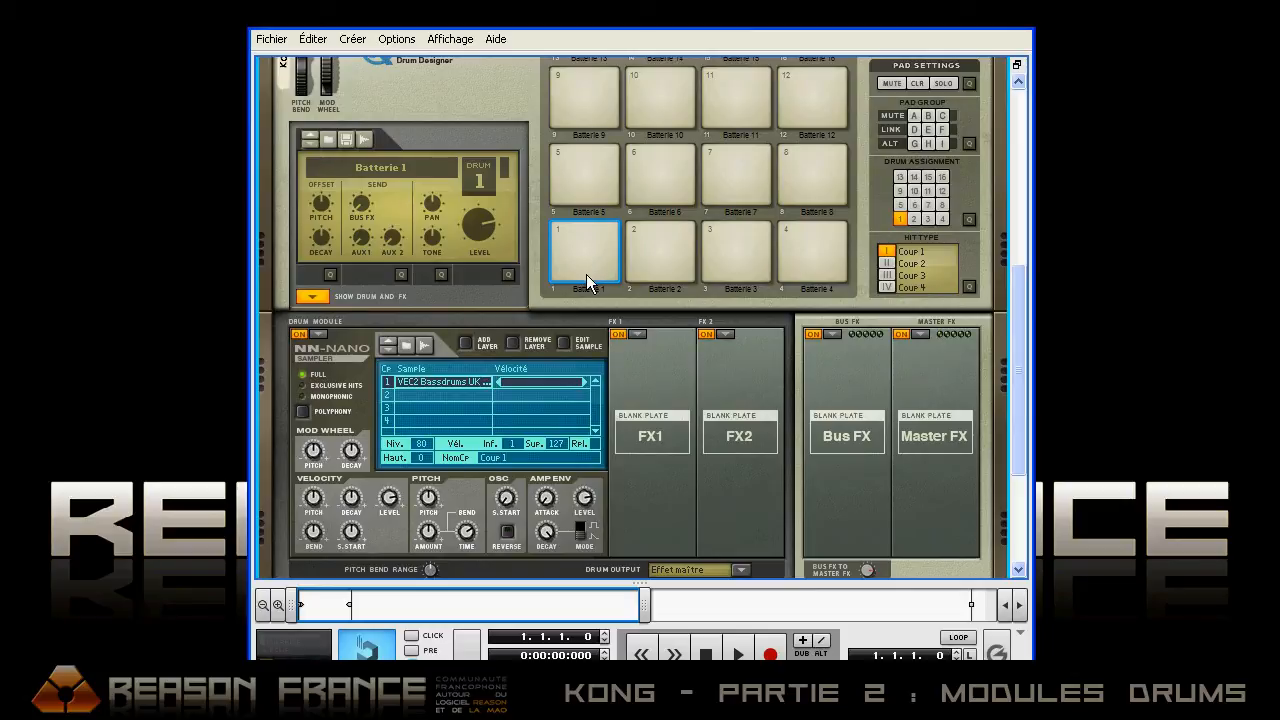
{"action": "left_click", "coordinate": [587, 276]}
{"action": "left_click", "coordinate": [586, 277]}
{"action": "left_click", "coordinate": [585, 259]}
{"action": "left_click", "coordinate": [588, 258]}
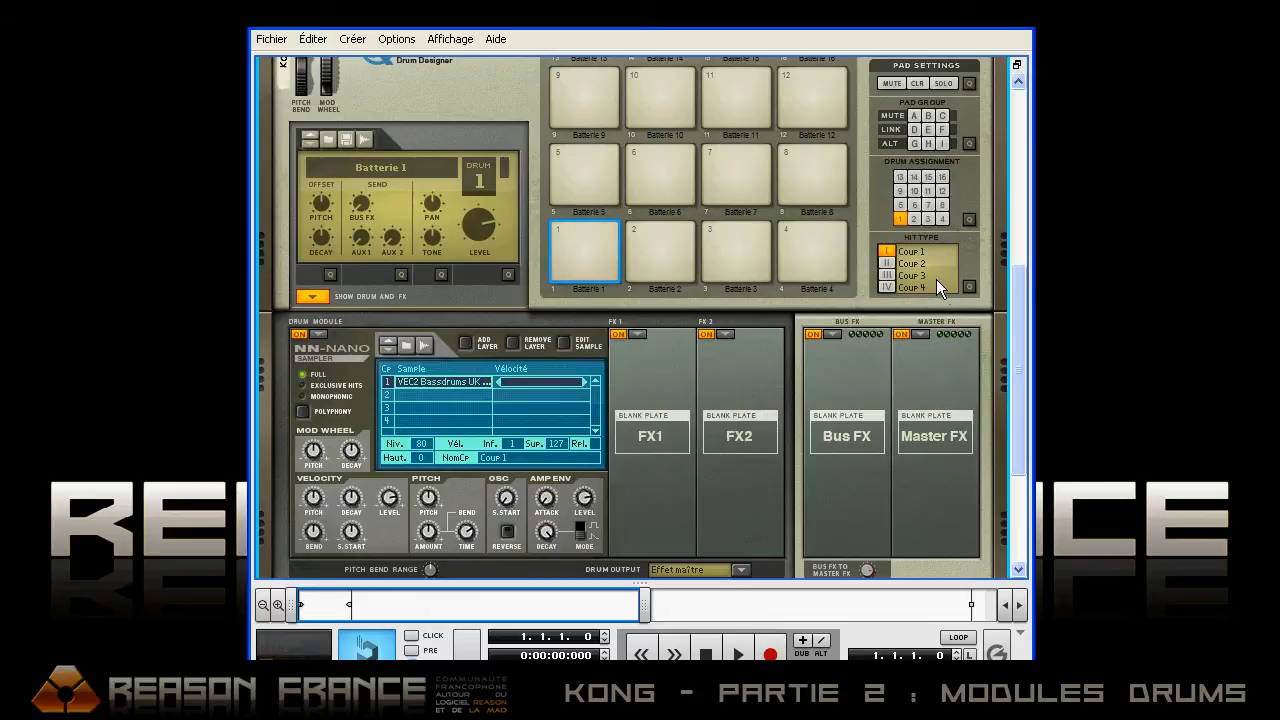
Rename pad 1 as Kick.
{"action": "scroll", "coordinate": [1012, 286], "scroll_direction": "down", "scroll_amount": 1}
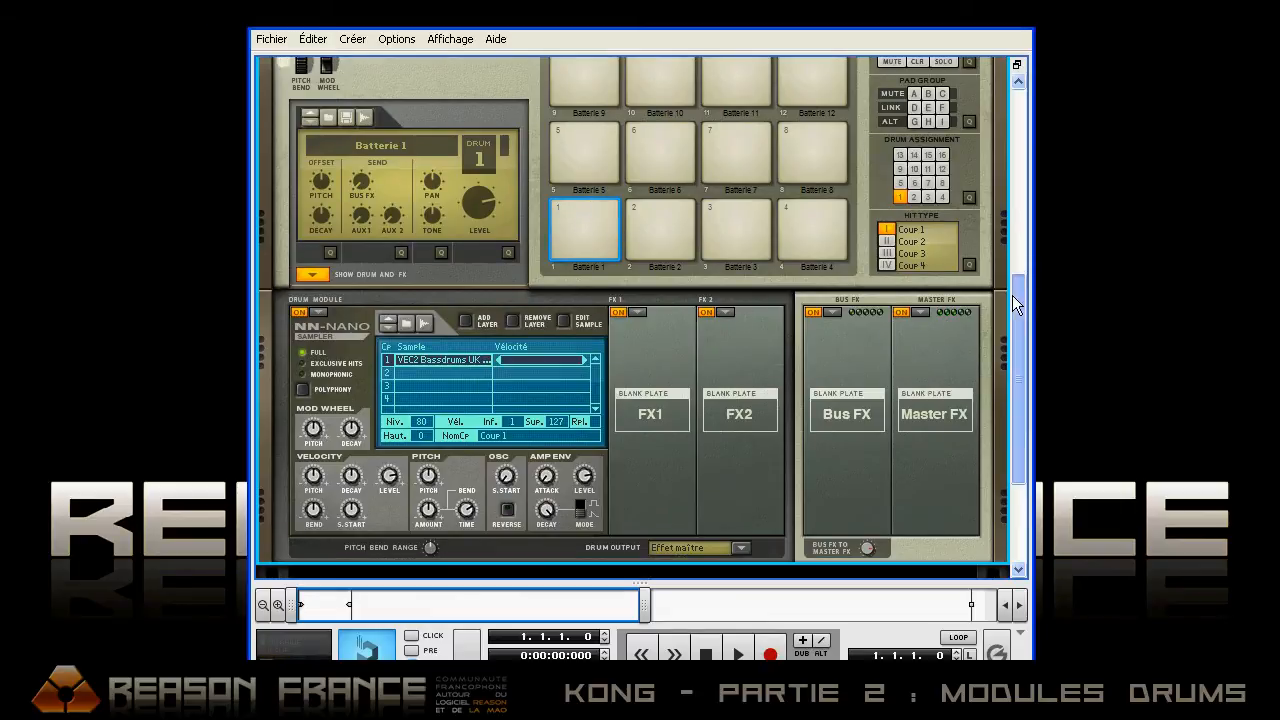
{"action": "double_click", "coordinate": [596, 269]}
{"action": "type", "text": "Kick"}
{"action": "key", "text": "Return"}
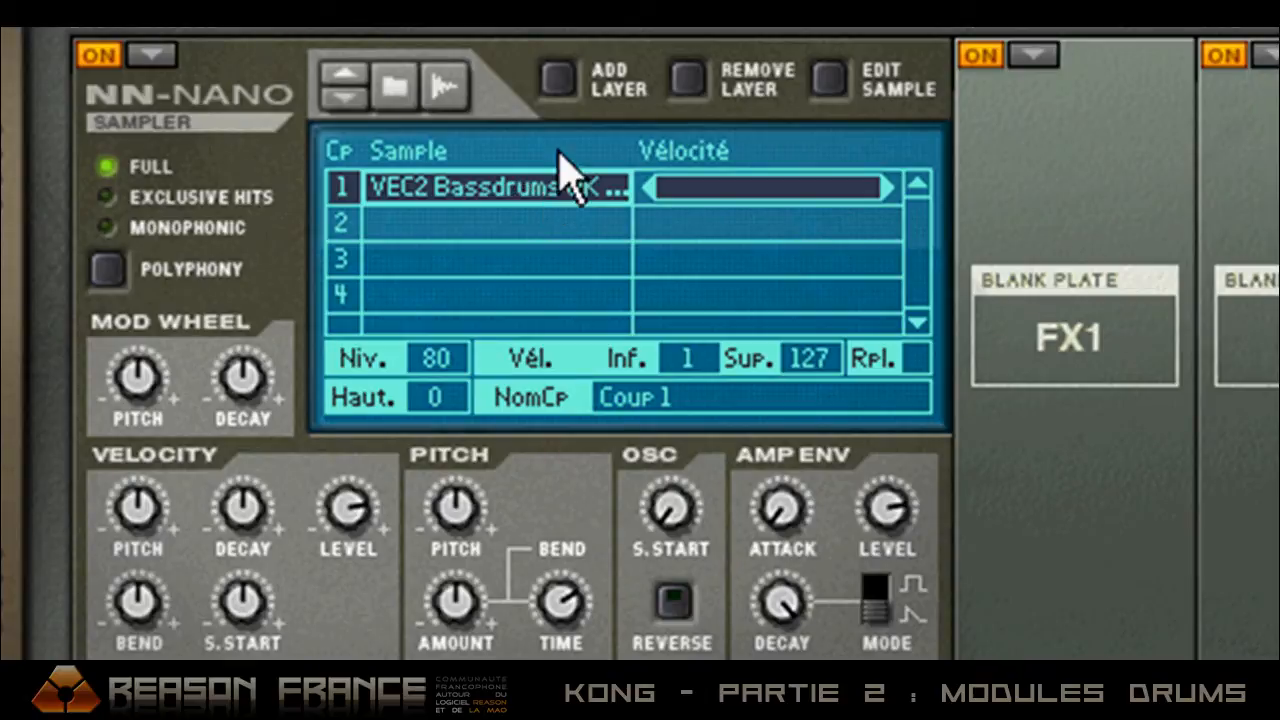
Add a second layer to hit 1 and load VEC2 Cymbals HH Closed 06.wav from the VEC2 HH Closed folder into it.
{"action": "left_click", "coordinate": [557, 80]}
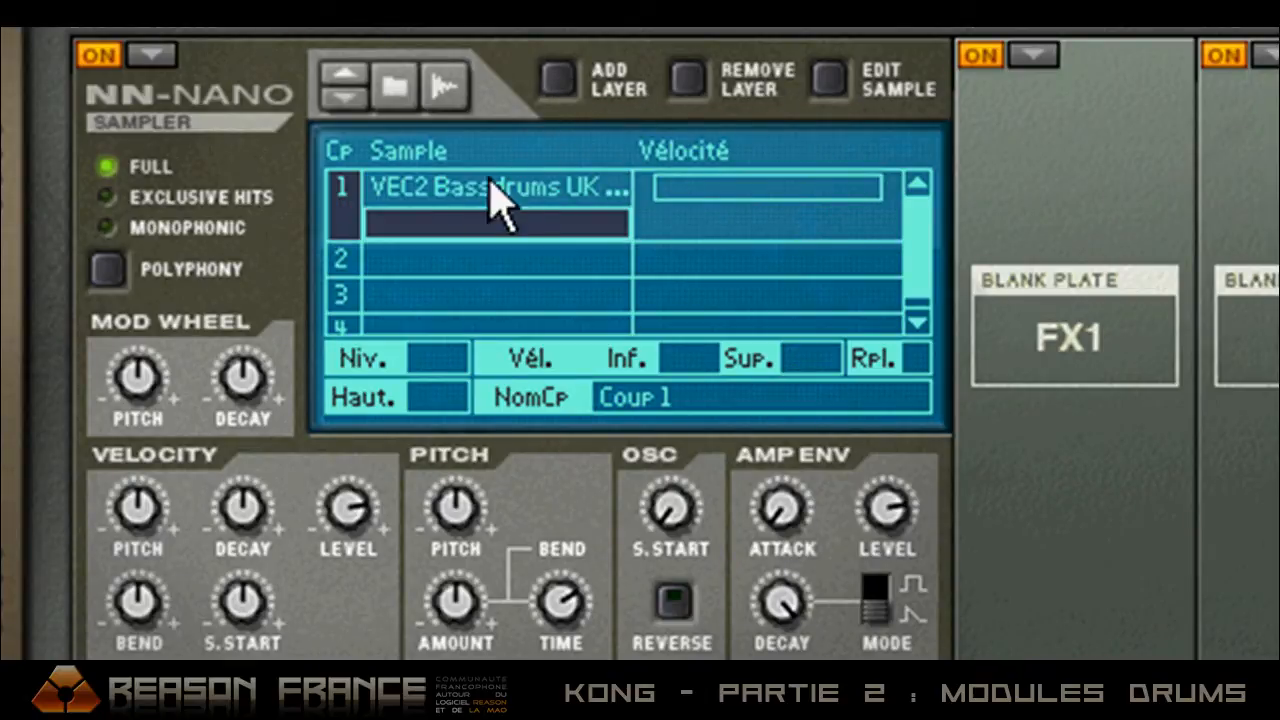
{"action": "double_click", "coordinate": [467, 218]}
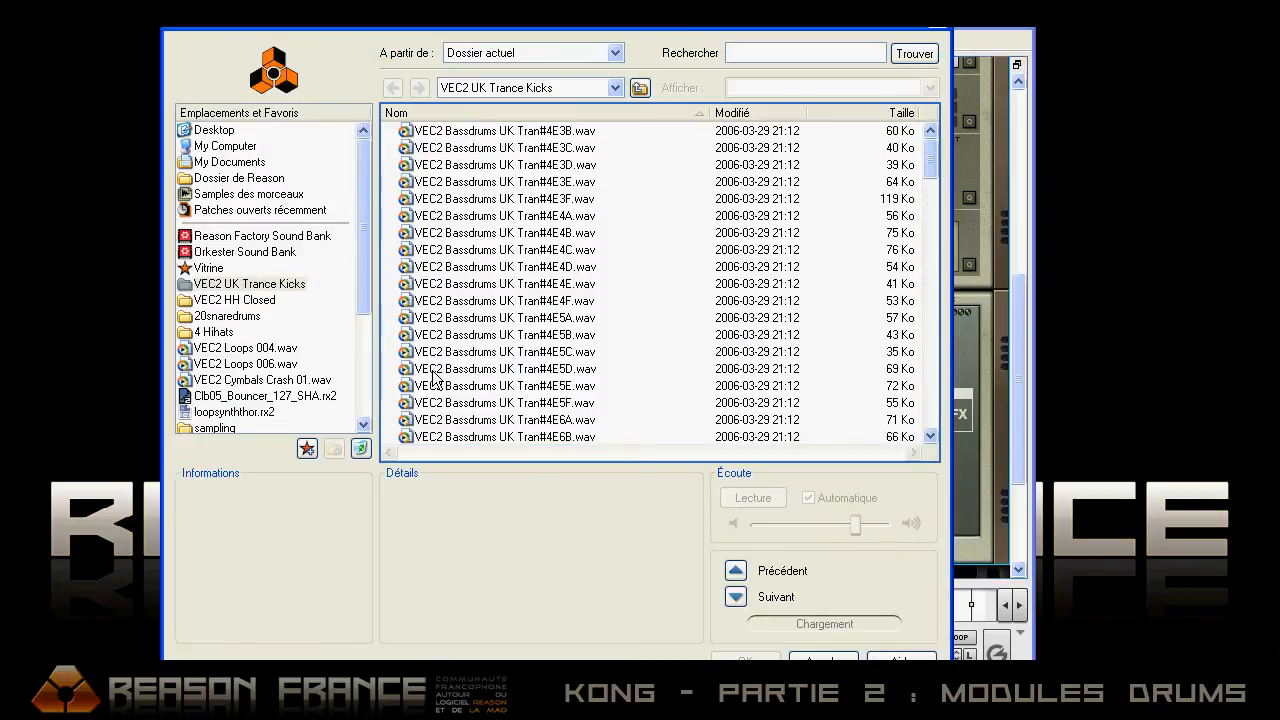
{"action": "left_click", "coordinate": [240, 300]}
{"action": "left_click", "coordinate": [465, 263]}
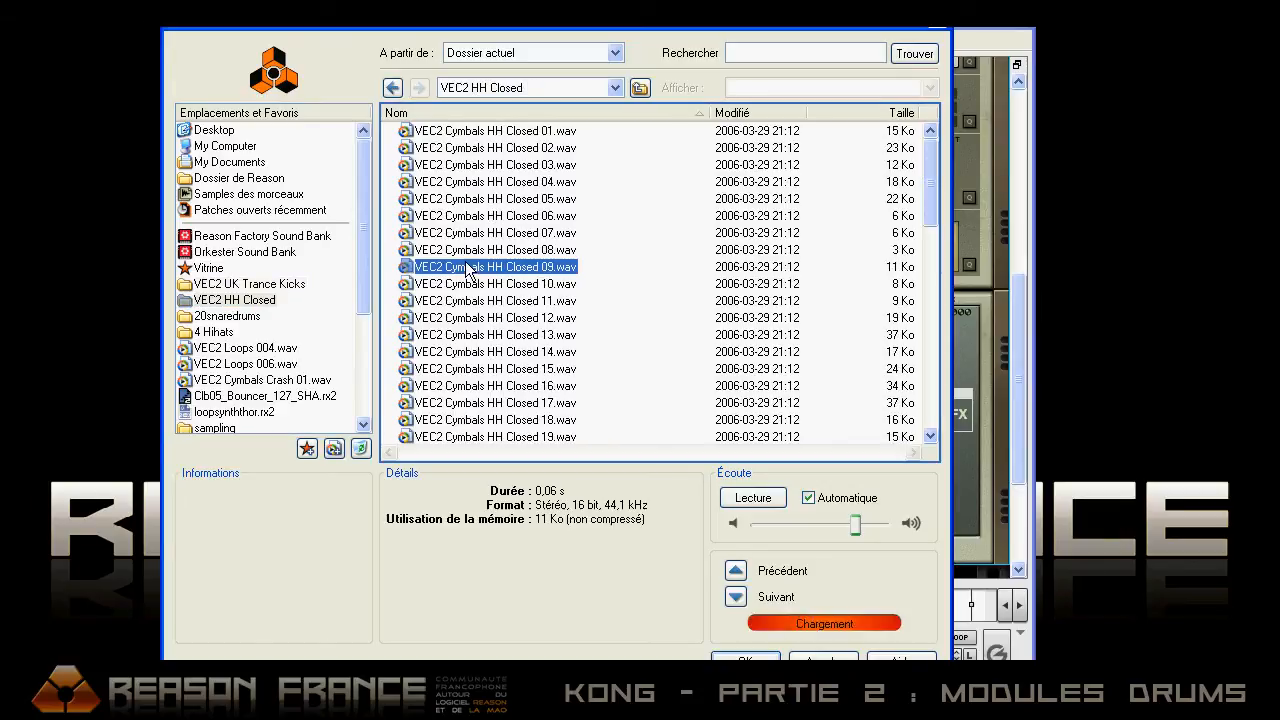
{"action": "left_click", "coordinate": [482, 248]}
{"action": "left_click", "coordinate": [520, 232]}
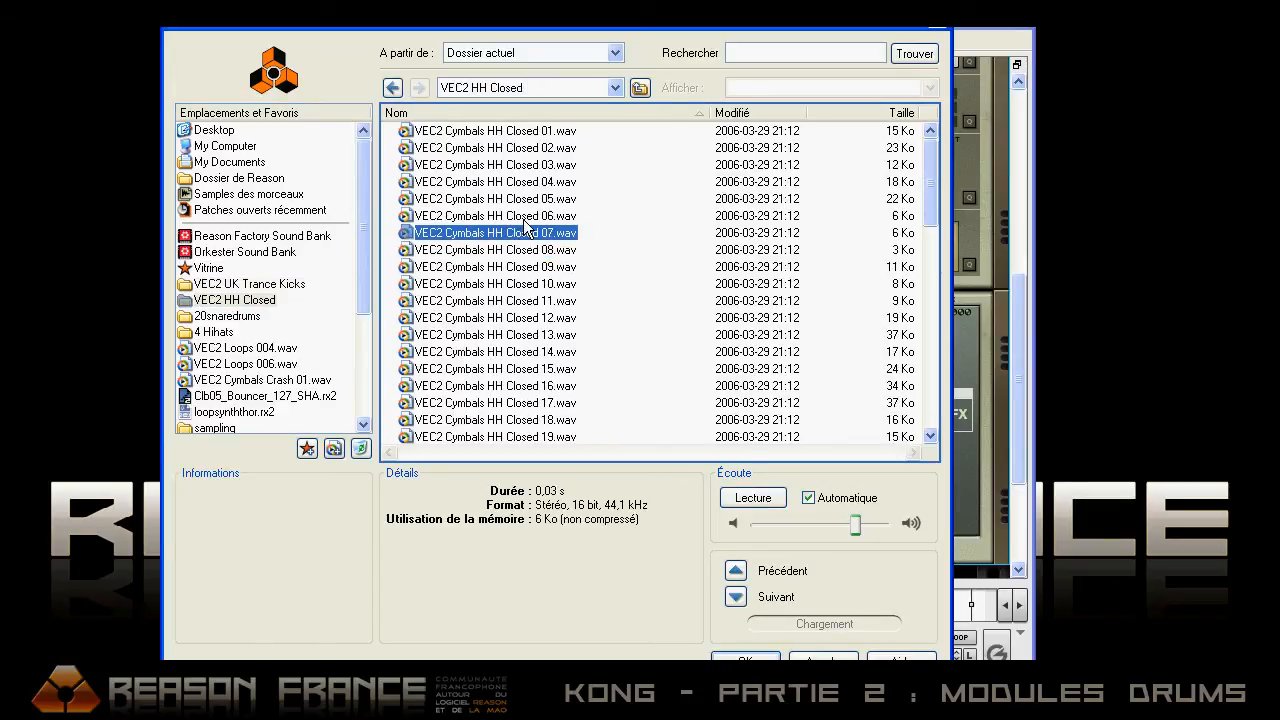
{"action": "left_click", "coordinate": [525, 216]}
{"action": "double_click", "coordinate": [521, 212]}
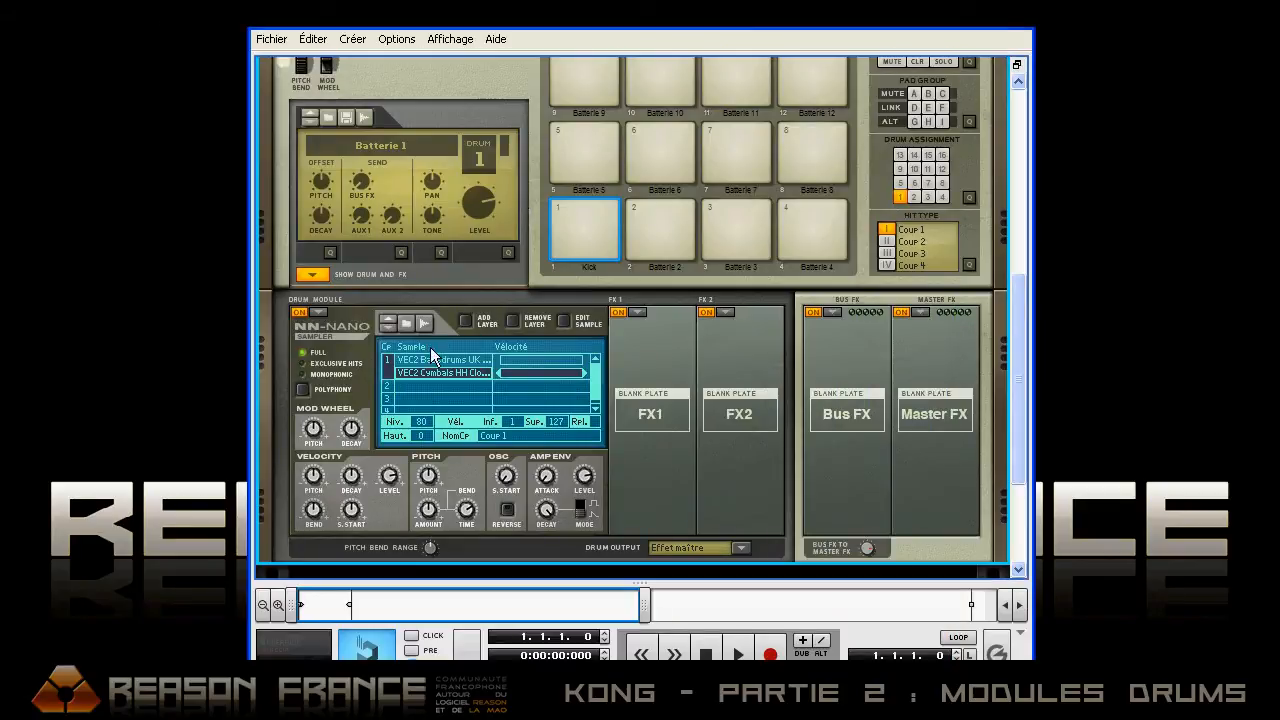
Play the Kick pad to hear the kick and closed hi-hat layers together.
{"action": "left_click", "coordinate": [576, 206]}
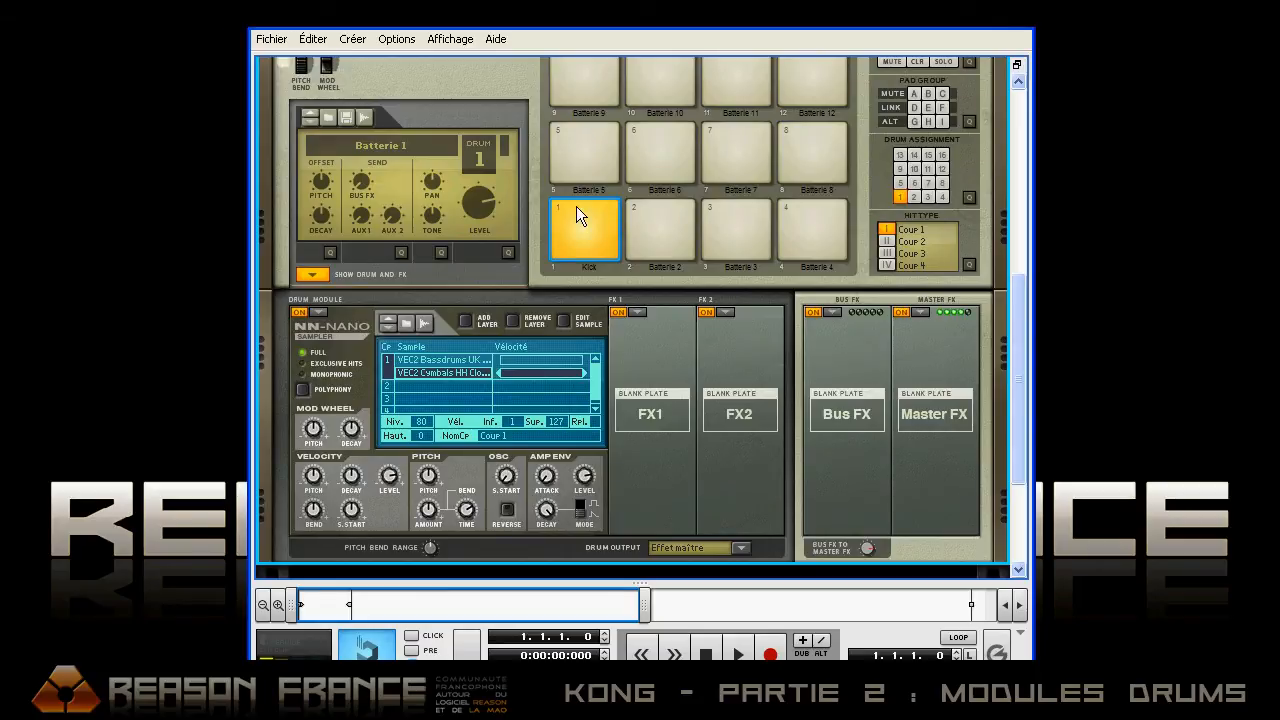
{"action": "left_click", "coordinate": [581, 220]}
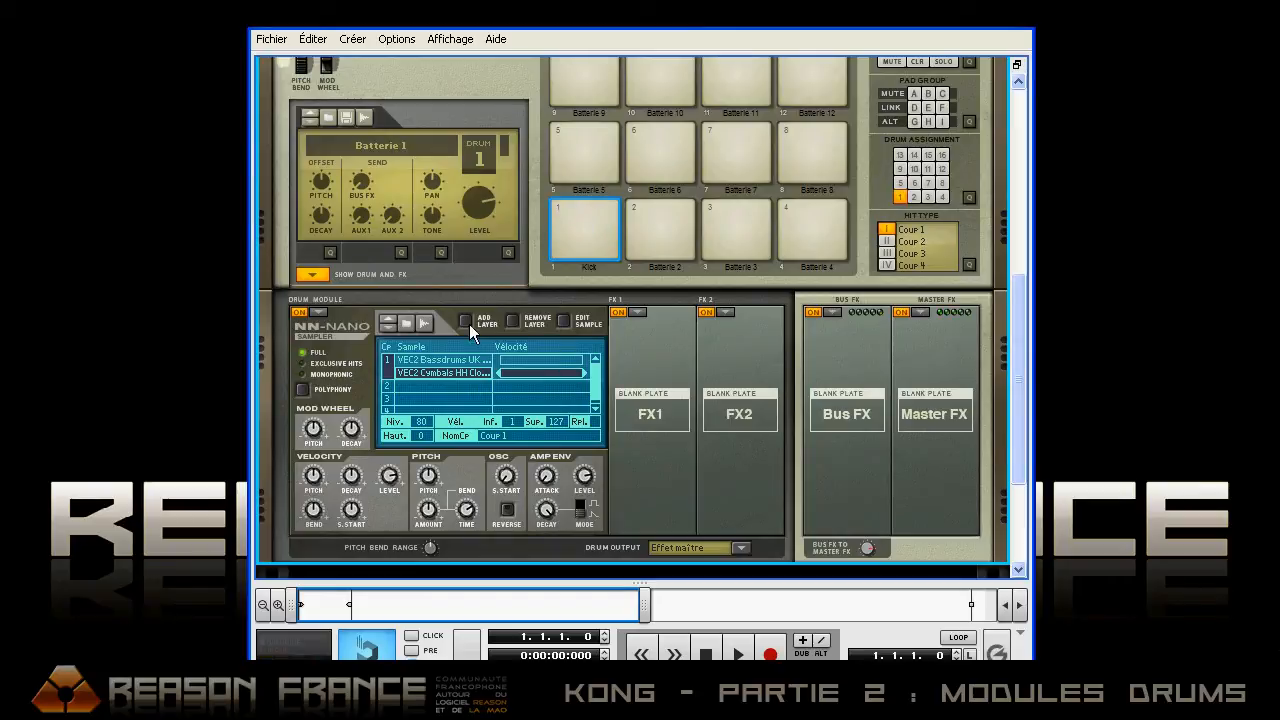
{"action": "left_click", "coordinate": [585, 203]}
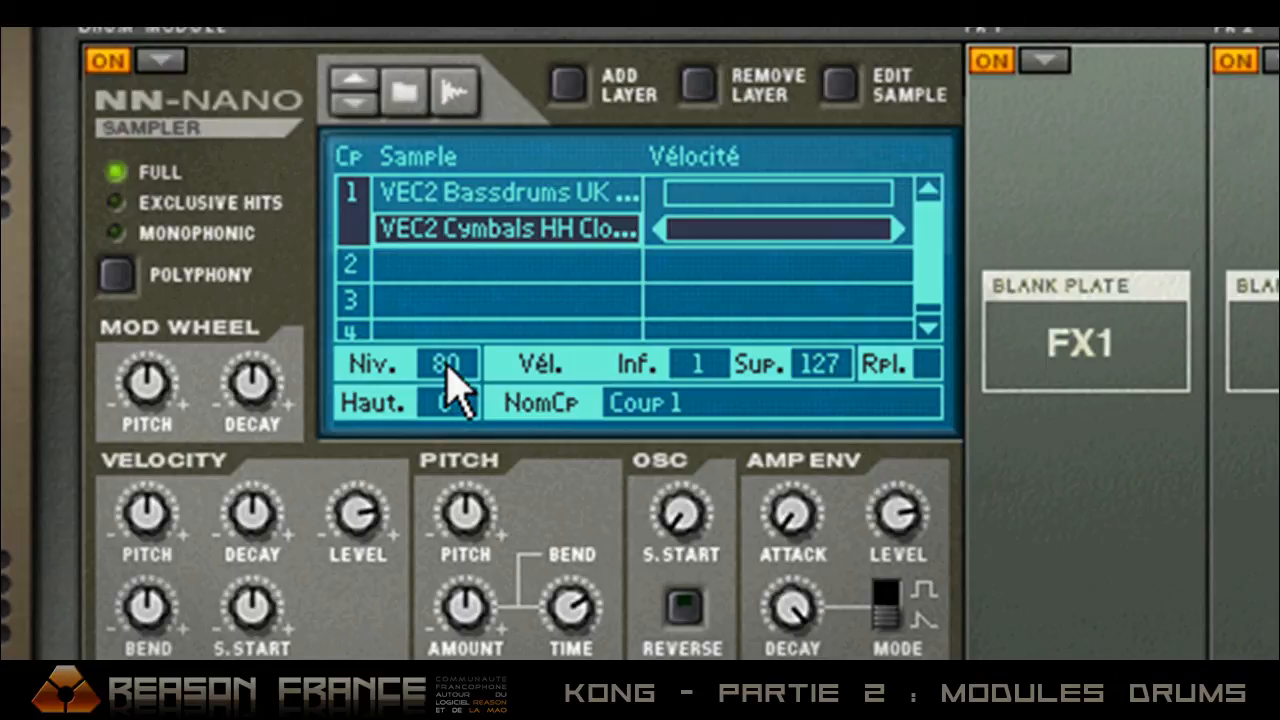
Adjust the levels of the two layers, ending at 81 for the hi-hat and 80 for the kick.
{"action": "left_click_drag", "start_coordinate": [451, 371], "coordinate": [441, 608]}
{"action": "left_click", "coordinate": [478, 195]}
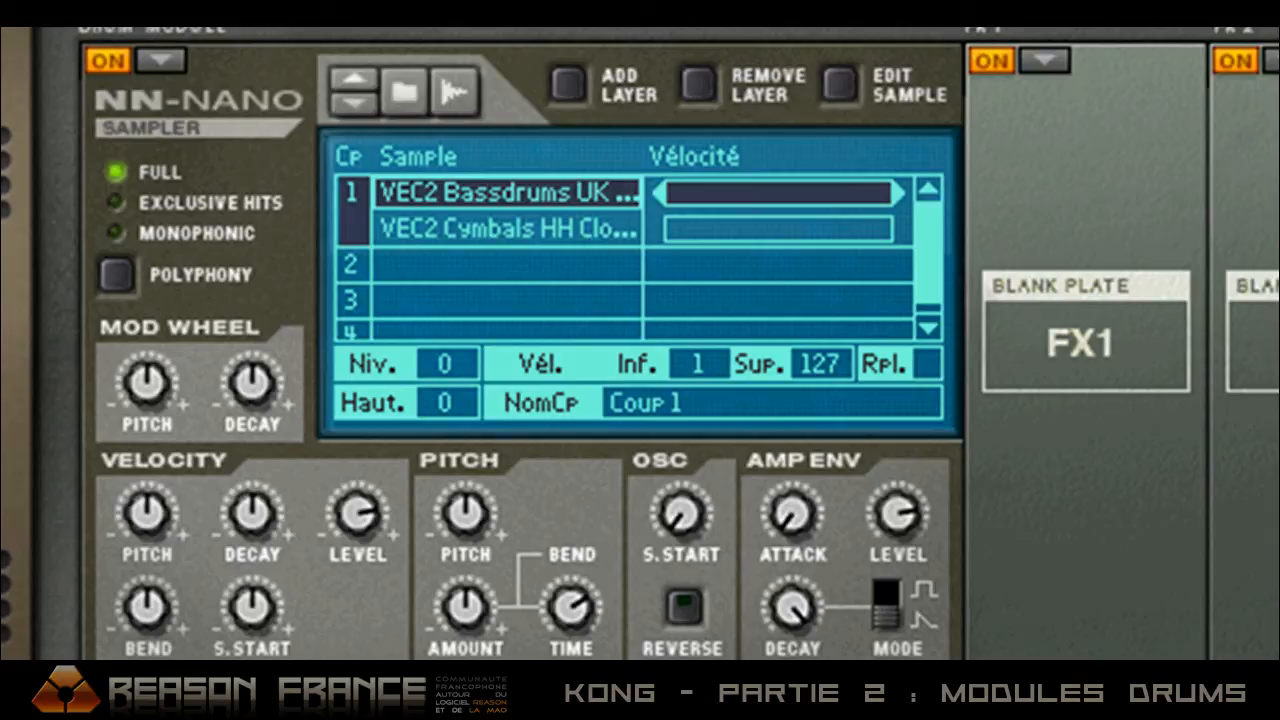
{"action": "left_click_drag", "start_coordinate": [449, 386], "coordinate": [521, 146]}
Split the velocity ranges of hit 1, with the kick layer at 1 to 60 and the hi-hat layer at 61 to 127.
{"action": "left_click_drag", "start_coordinate": [696, 366], "coordinate": [755, 395]}
{"action": "mouse_move", "coordinate": [660, 192]}
{"action": "left_mouse_down"}
{"action": "mouse_move", "coordinate": [768, 195]}
{"action": "mouse_move", "coordinate": [642, 192]}
{"action": "left_mouse_up"}
{"action": "left_click_drag", "start_coordinate": [888, 196], "coordinate": [774, 194]}
{"action": "left_click", "coordinate": [708, 228]}
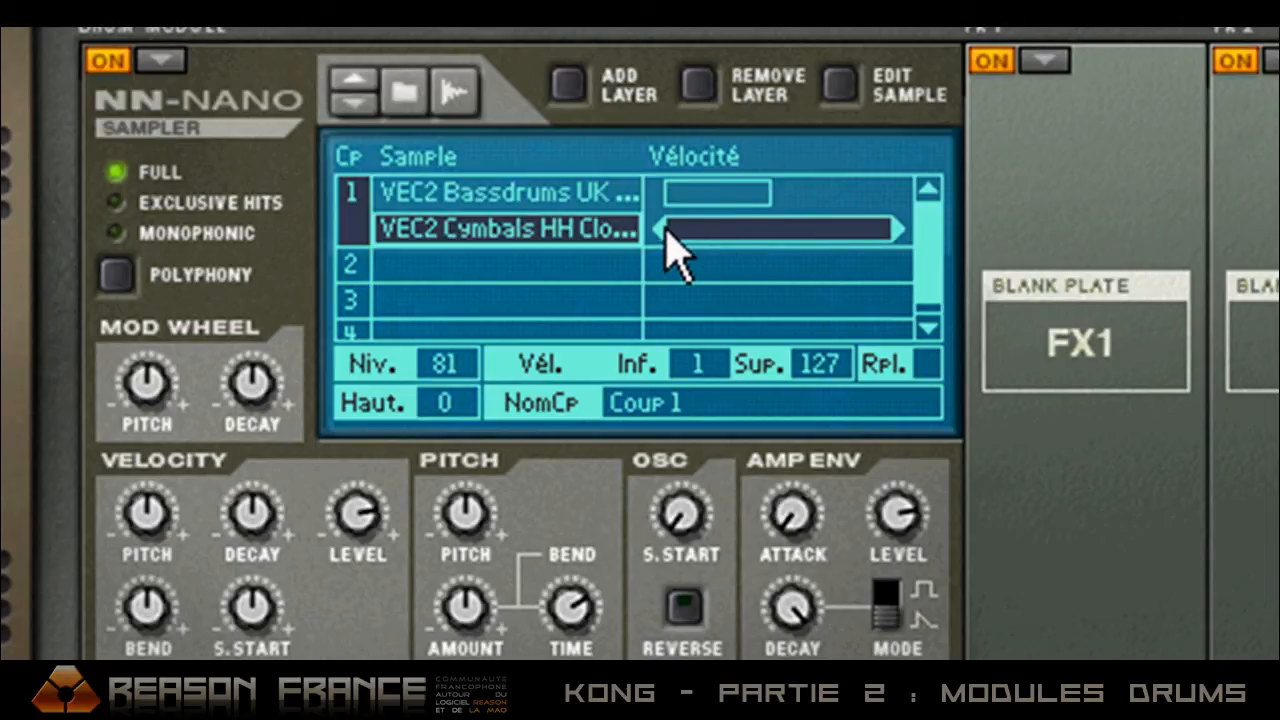
{"action": "left_click_drag", "start_coordinate": [660, 229], "coordinate": [764, 232]}
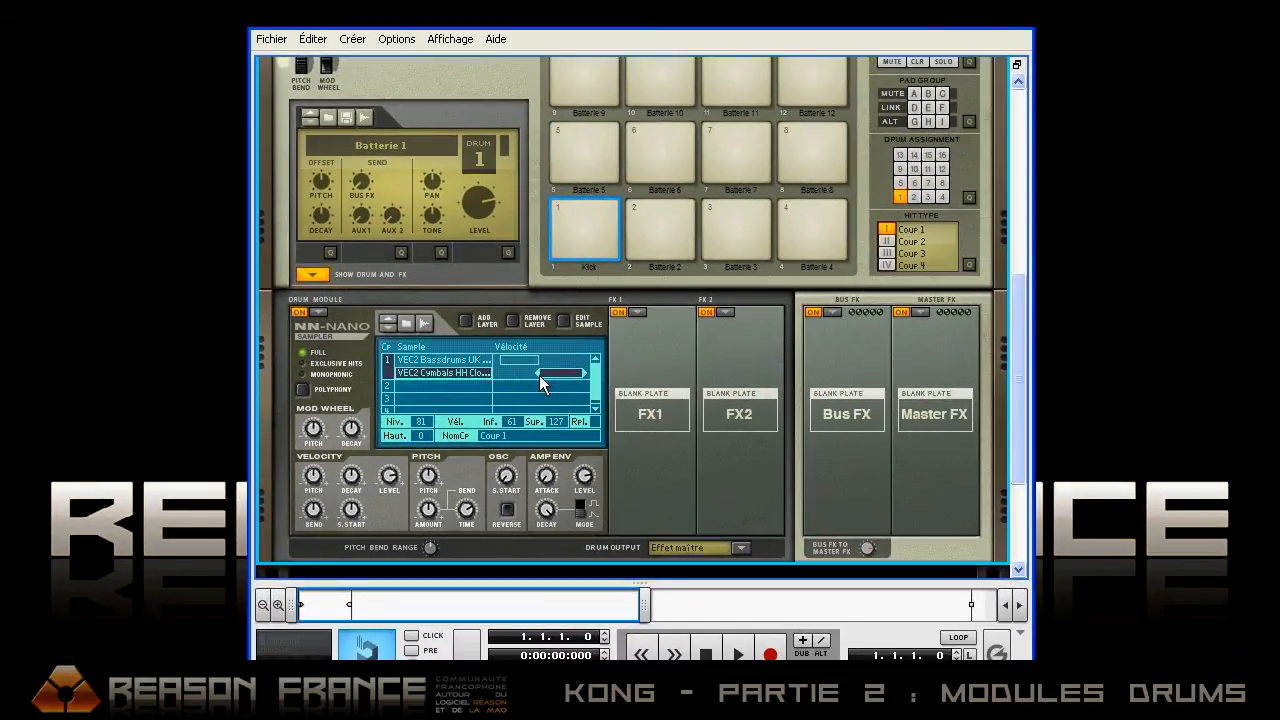
Play the Kick pad at different heights to audition the velocity split between the two layers.
{"action": "left_click", "coordinate": [580, 249]}
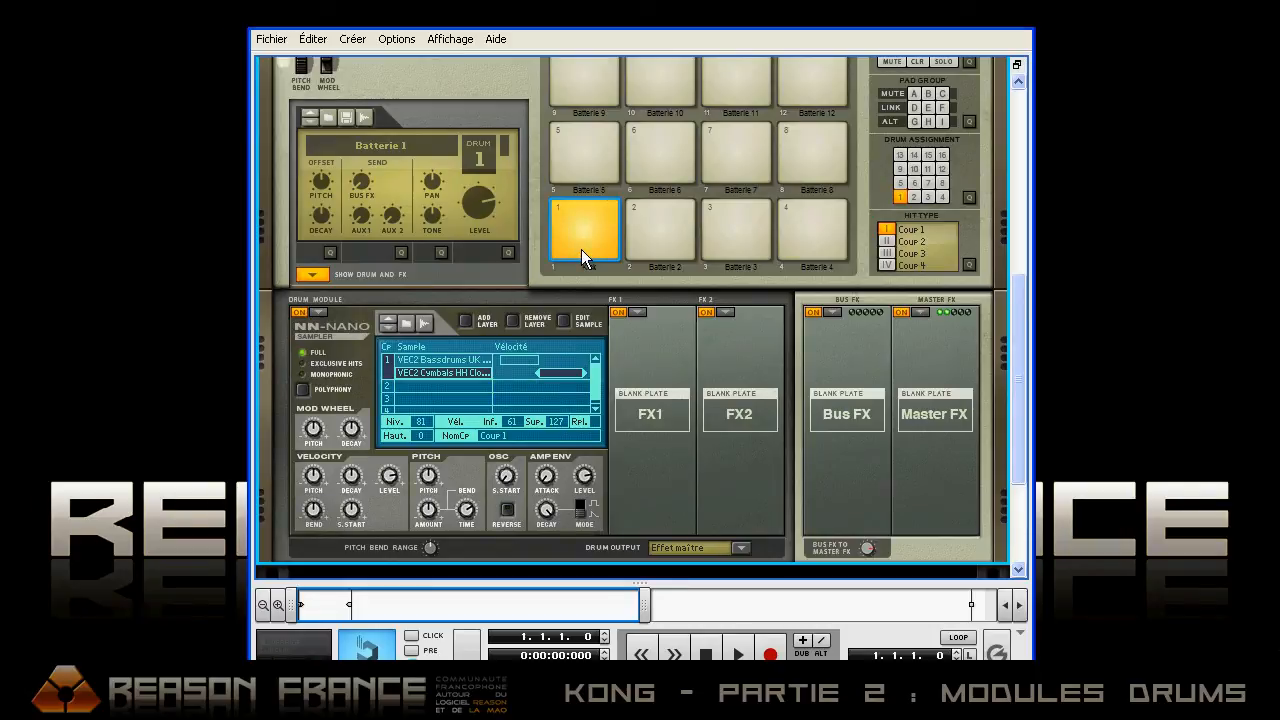
{"action": "left_click", "coordinate": [581, 249]}
{"action": "left_click", "coordinate": [584, 244]}
{"action": "left_click", "coordinate": [587, 238]}
{"action": "left_click", "coordinate": [586, 236]}
{"action": "left_click", "coordinate": [587, 230]}
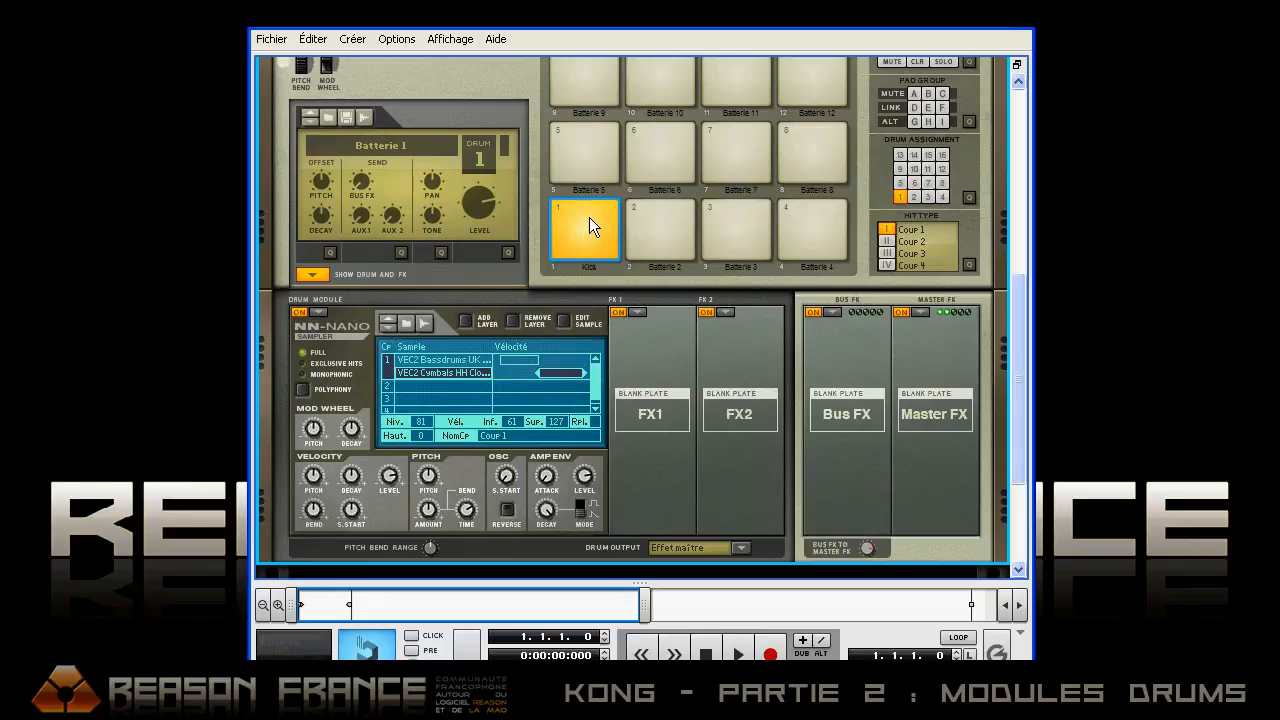
{"action": "left_click", "coordinate": [587, 214]}
{"action": "left_click_drag", "start_coordinate": [519, 358], "coordinate": [559, 370]}
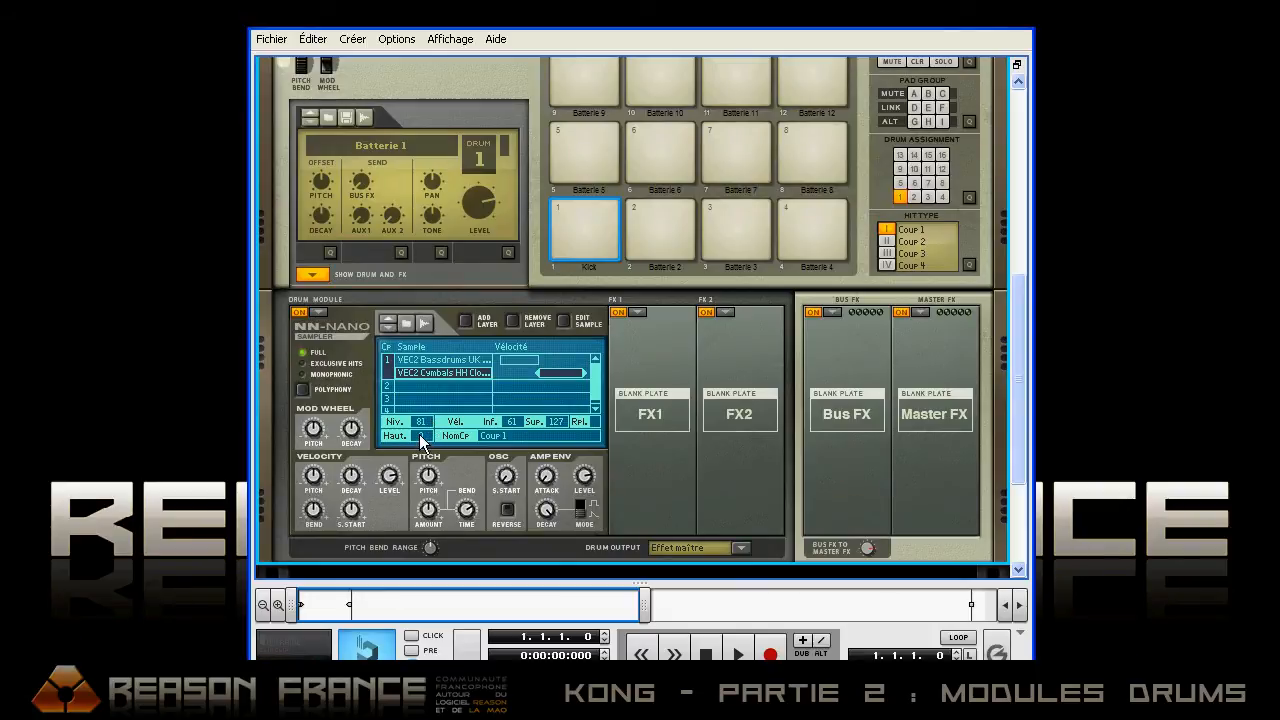
Try different pitch values on the hi-hat and kick layers while playing the Kick pad, and return both to 0.
{"action": "left_click_drag", "start_coordinate": [420, 435], "coordinate": [487, 360]}
{"action": "left_click", "coordinate": [582, 246]}
{"action": "left_click", "coordinate": [427, 359]}
{"action": "left_click_drag", "start_coordinate": [420, 463], "coordinate": [422, 468]}
{"action": "left_click", "coordinate": [582, 246]}
{"action": "left_click", "coordinate": [590, 252]}
{"action": "left_click_drag", "start_coordinate": [425, 444], "coordinate": [432, 417]}
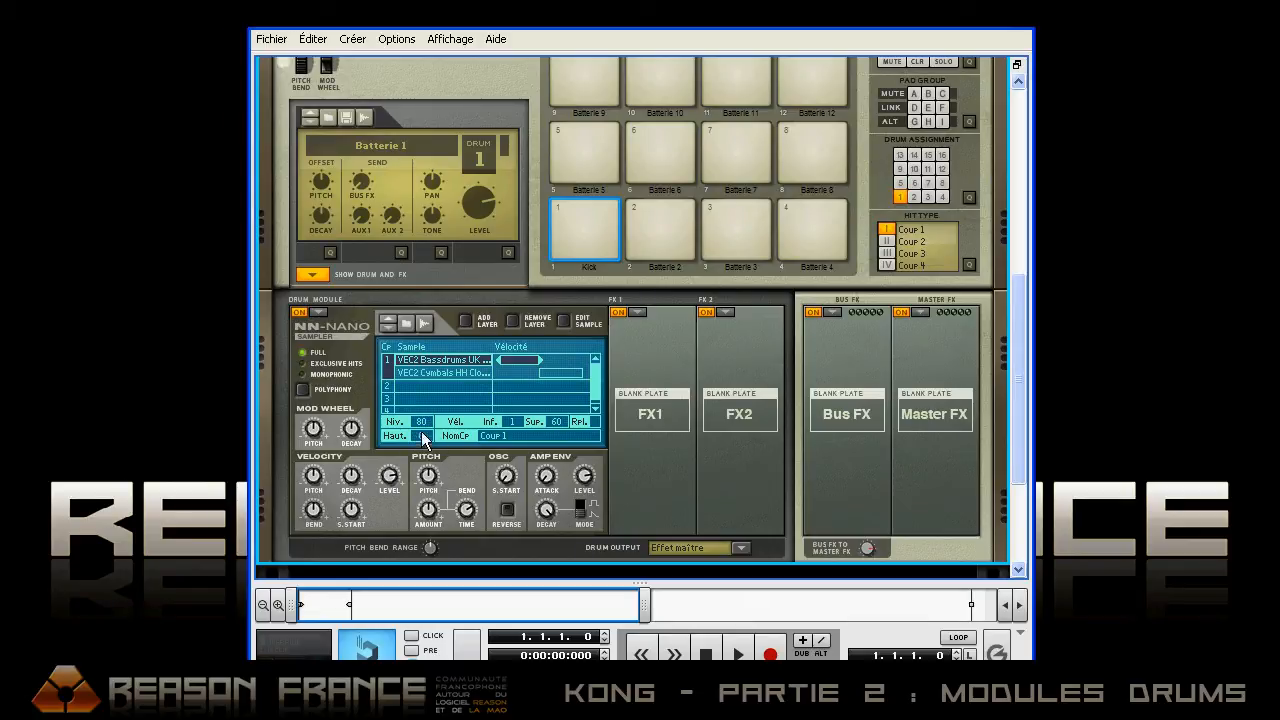
Select the kick and hi-hat layers one at a time, and both together through hit 1.
{"action": "left_click", "coordinate": [433, 371]}
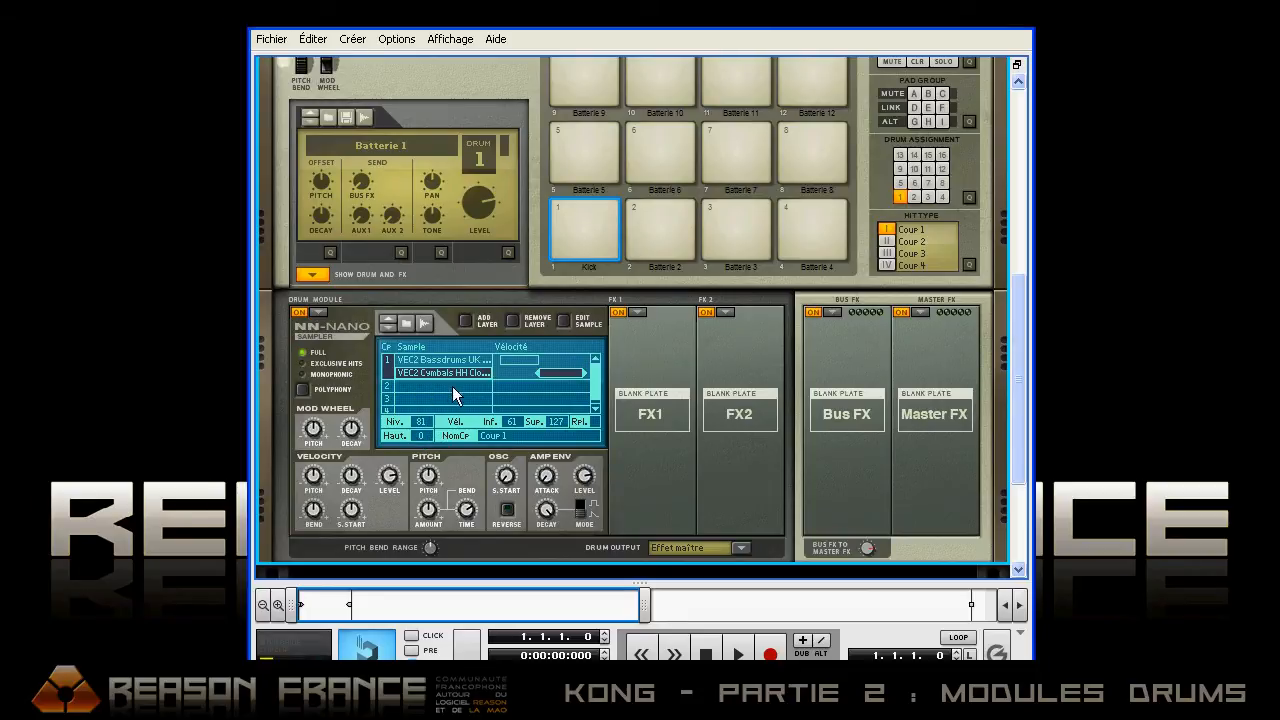
{"action": "left_click", "coordinate": [501, 374]}
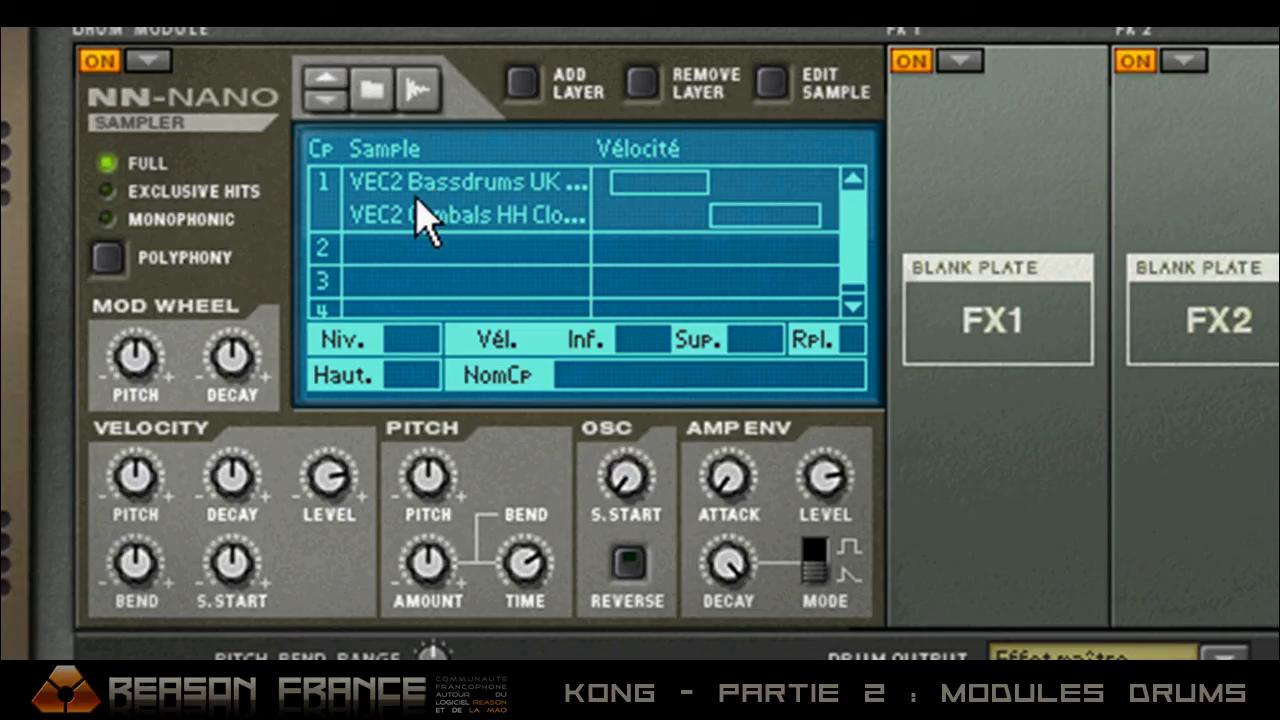
{"action": "left_click", "coordinate": [426, 371]}
{"action": "left_click", "coordinate": [428, 184]}
{"action": "left_click", "coordinate": [430, 214]}
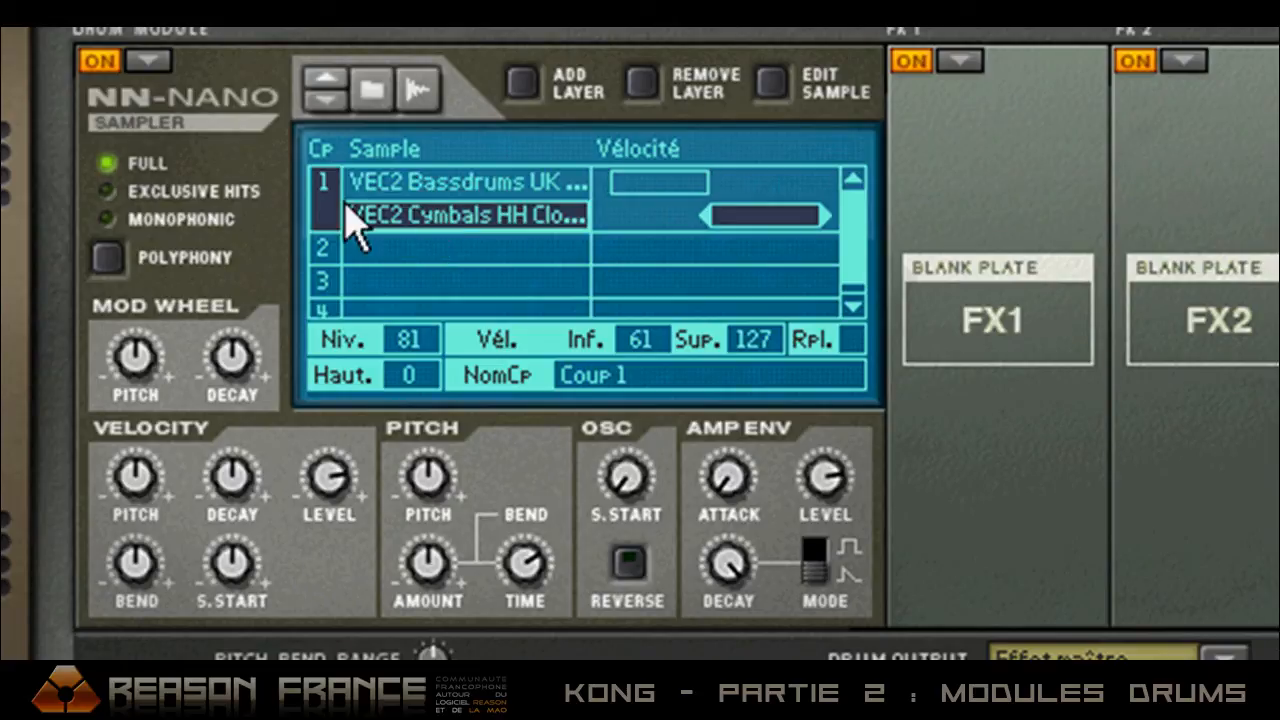
{"action": "left_click", "coordinate": [328, 198]}
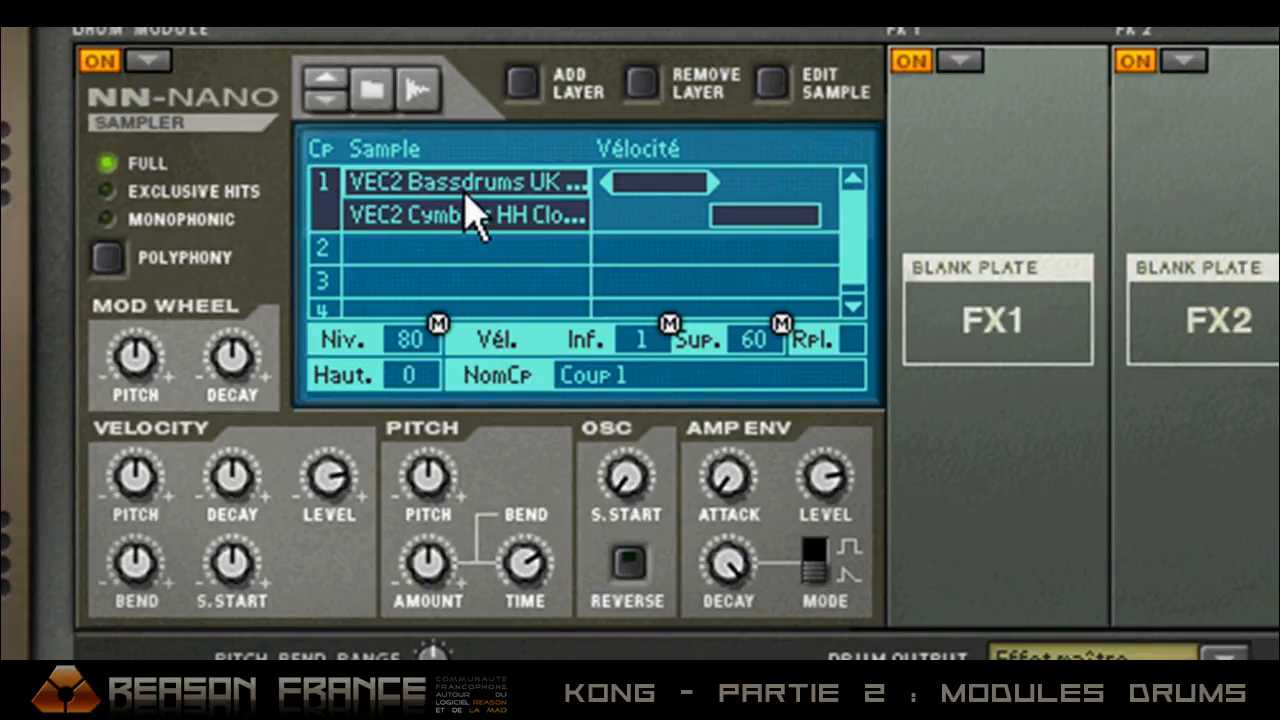
{"action": "left_click", "coordinate": [634, 229]}
Extend both layers' velocity ranges to the full 1 to 127 and enable the Rpl. option on the hi-hat layer.
{"action": "left_click", "coordinate": [648, 195]}
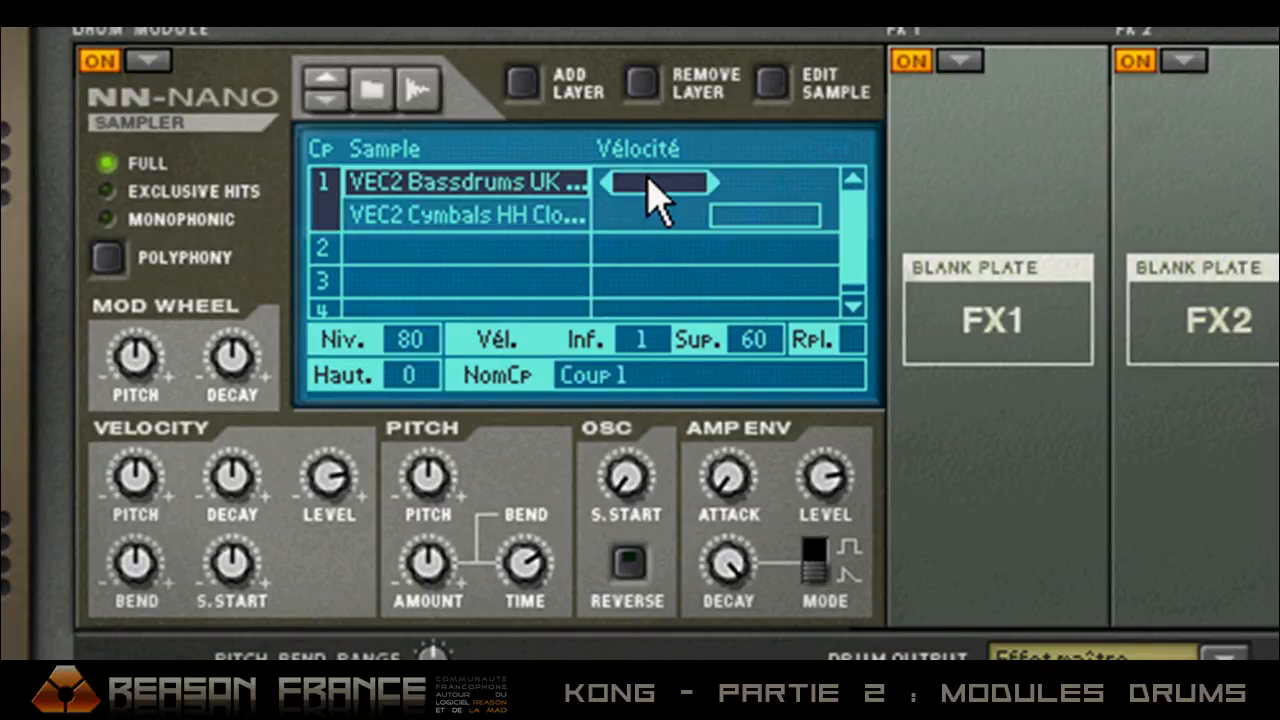
{"action": "left_click_drag", "start_coordinate": [708, 183], "coordinate": [843, 180]}
{"action": "left_click_drag", "start_coordinate": [780, 216], "coordinate": [640, 226]}
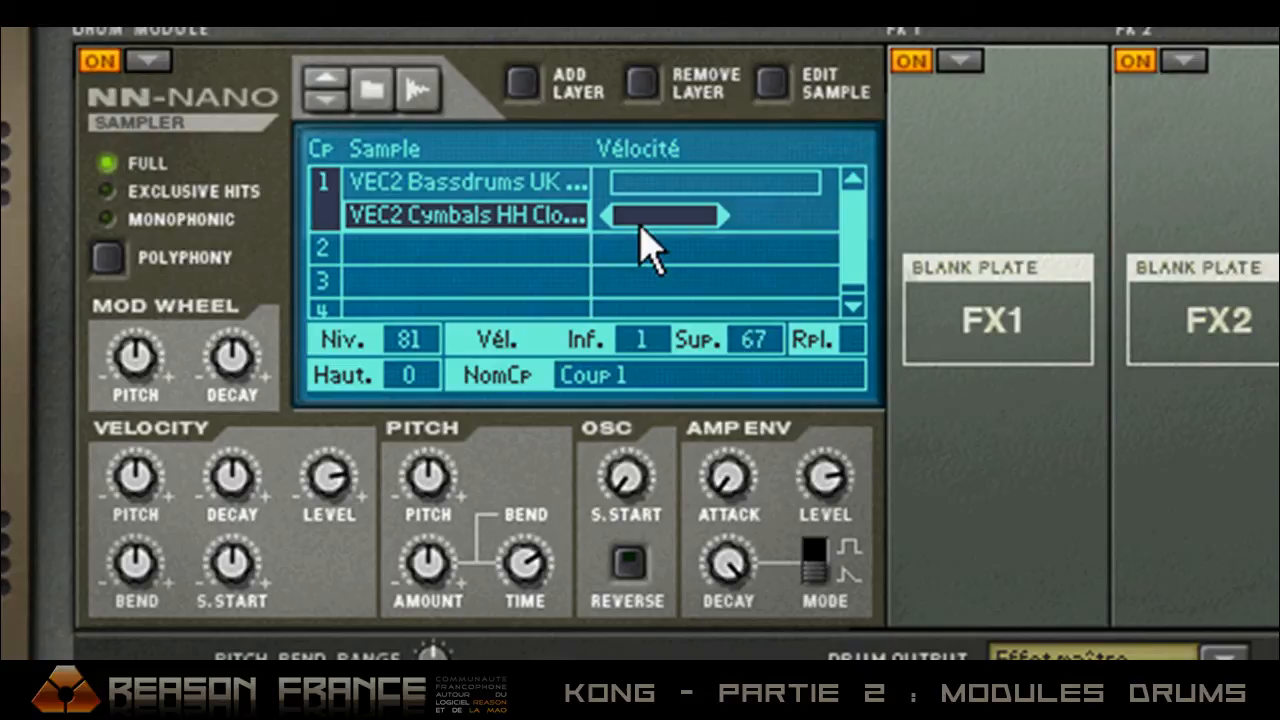
{"action": "left_click_drag", "start_coordinate": [726, 229], "coordinate": [848, 222]}
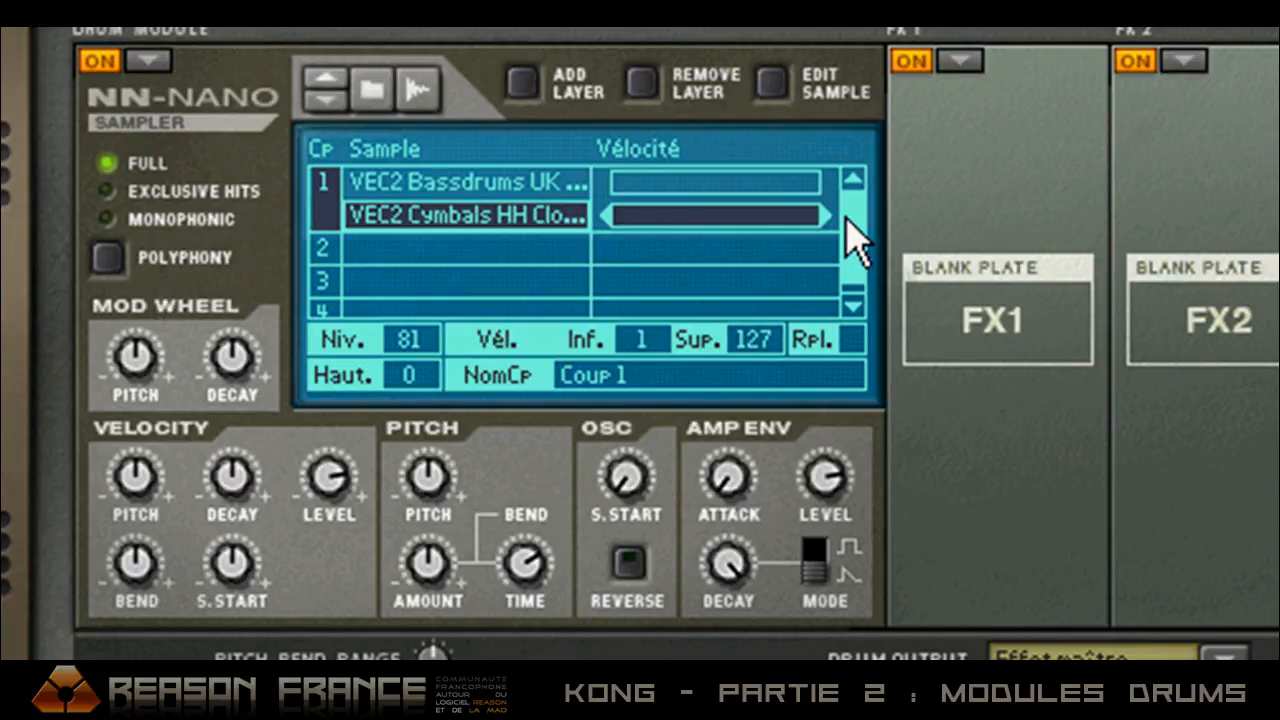
{"action": "left_click", "coordinate": [854, 342]}
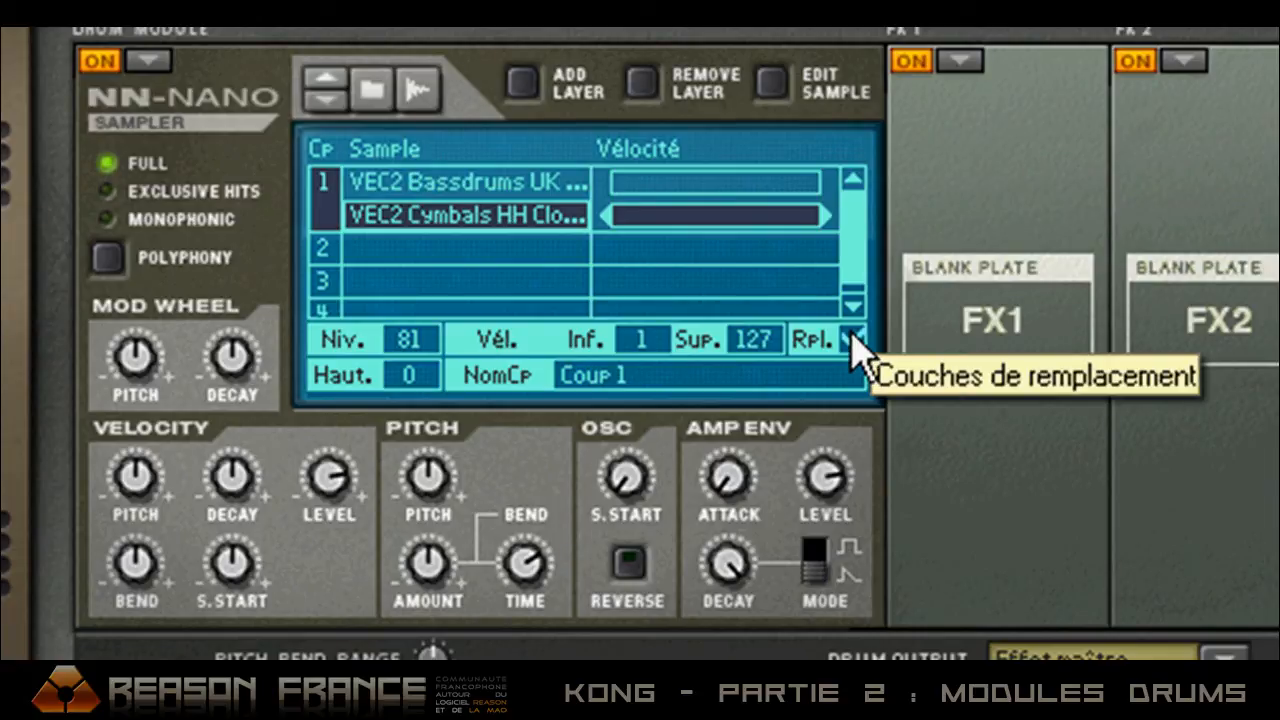
Enable the Rpl. option on the kick layer and play the Kick pad repeatedly to hear the layers alternate.
{"action": "left_click", "coordinate": [480, 184]}
{"action": "left_click", "coordinate": [852, 340]}
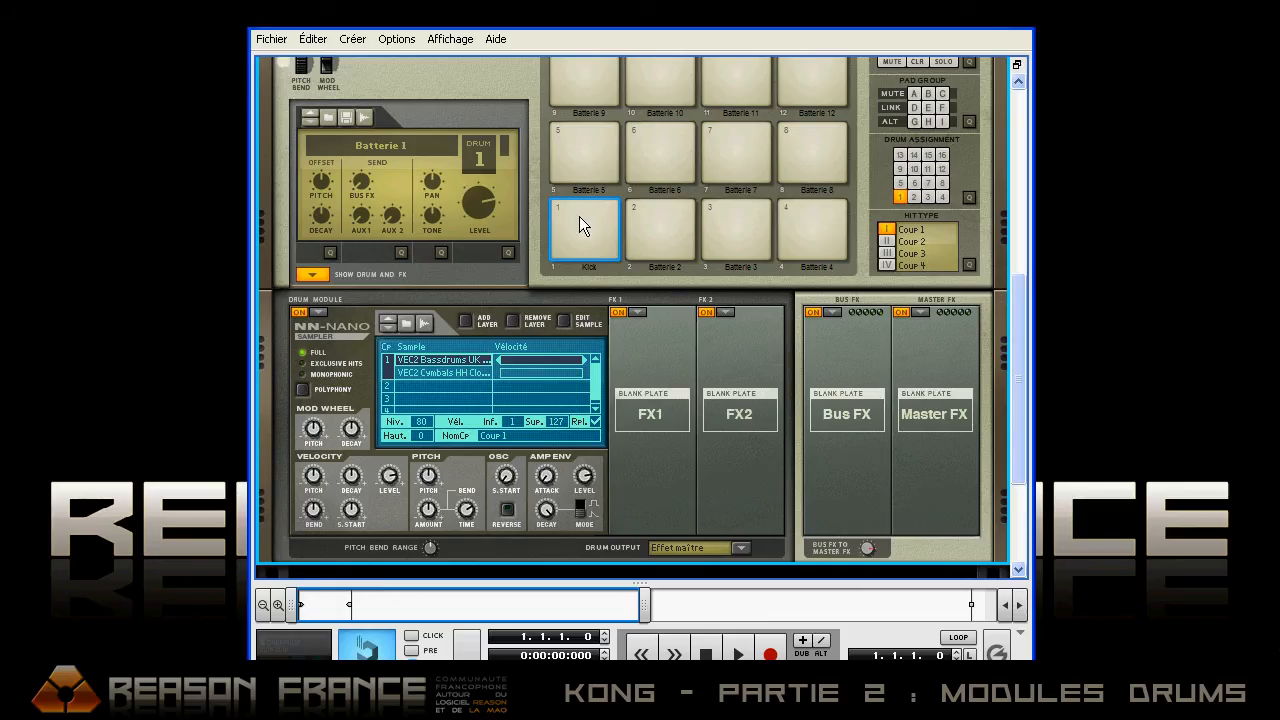
{"action": "left_click", "coordinate": [579, 210]}
{"action": "left_click", "coordinate": [580, 222]}
{"action": "left_click", "coordinate": [580, 219]}
Assign an NN-Nano sampler to pad 2 and open the 20snaredrums folder in its sample browser.
{"action": "left_click", "coordinate": [654, 228]}
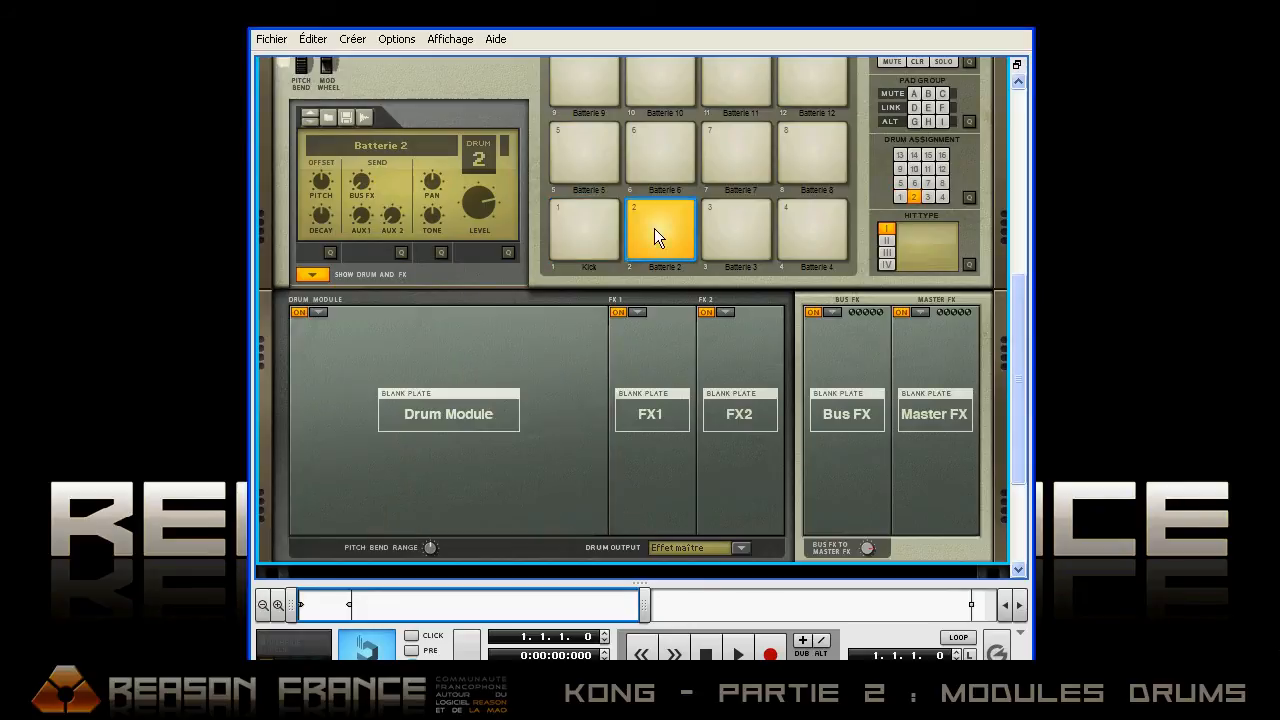
{"action": "left_click", "coordinate": [318, 312]}
{"action": "left_click", "coordinate": [370, 356]}
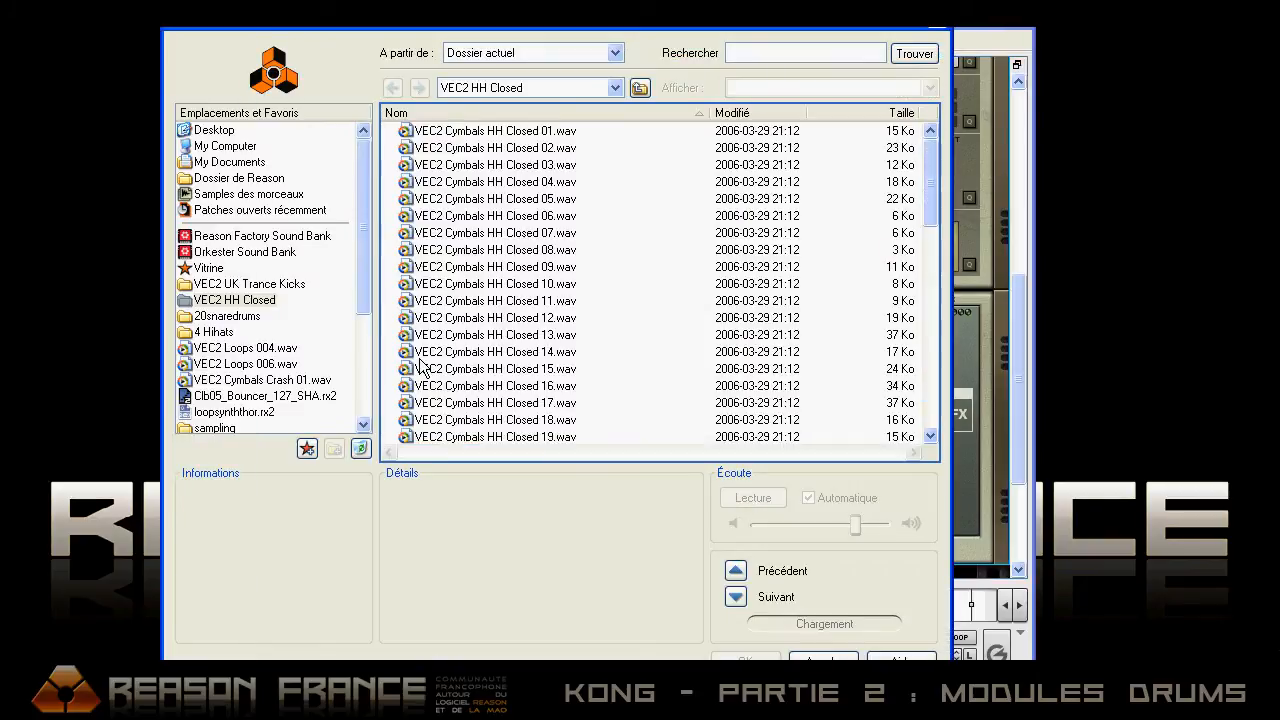
{"action": "left_click", "coordinate": [205, 318]}
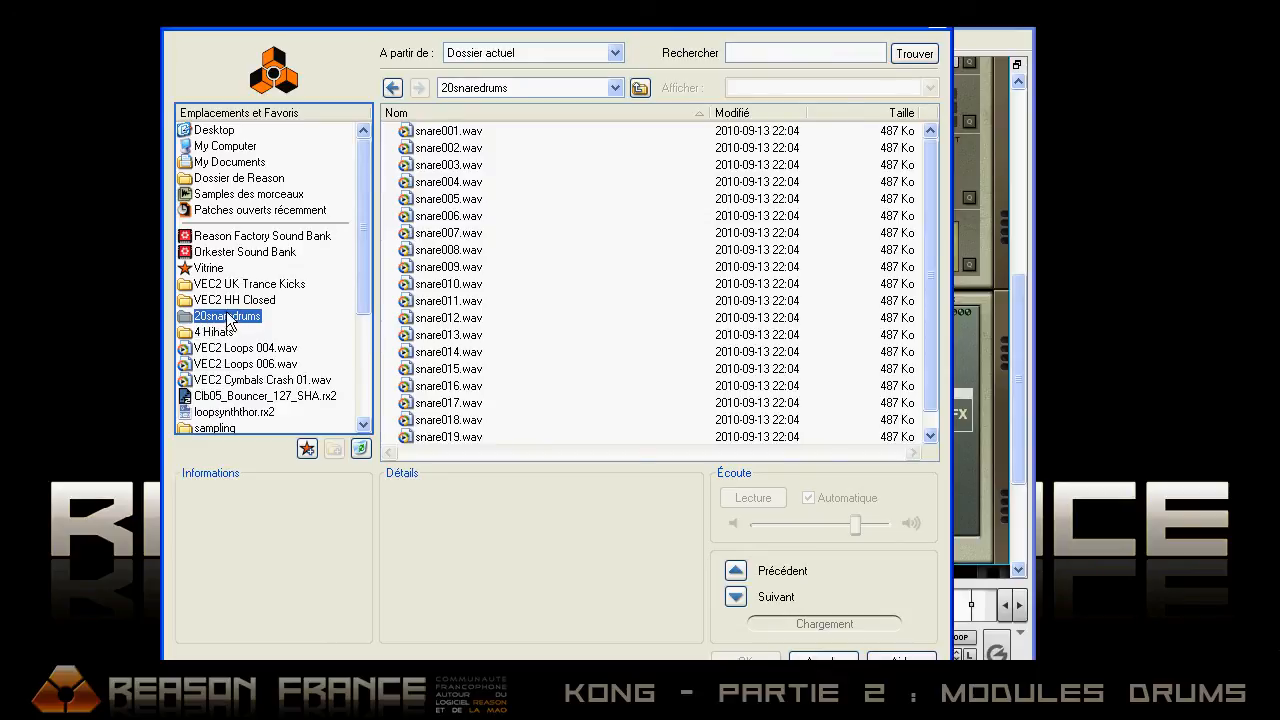
Audition the snare samples one after another, starting from snare001.wav, and raise the preview volume slightly.
{"action": "left_click", "coordinate": [450, 134]}
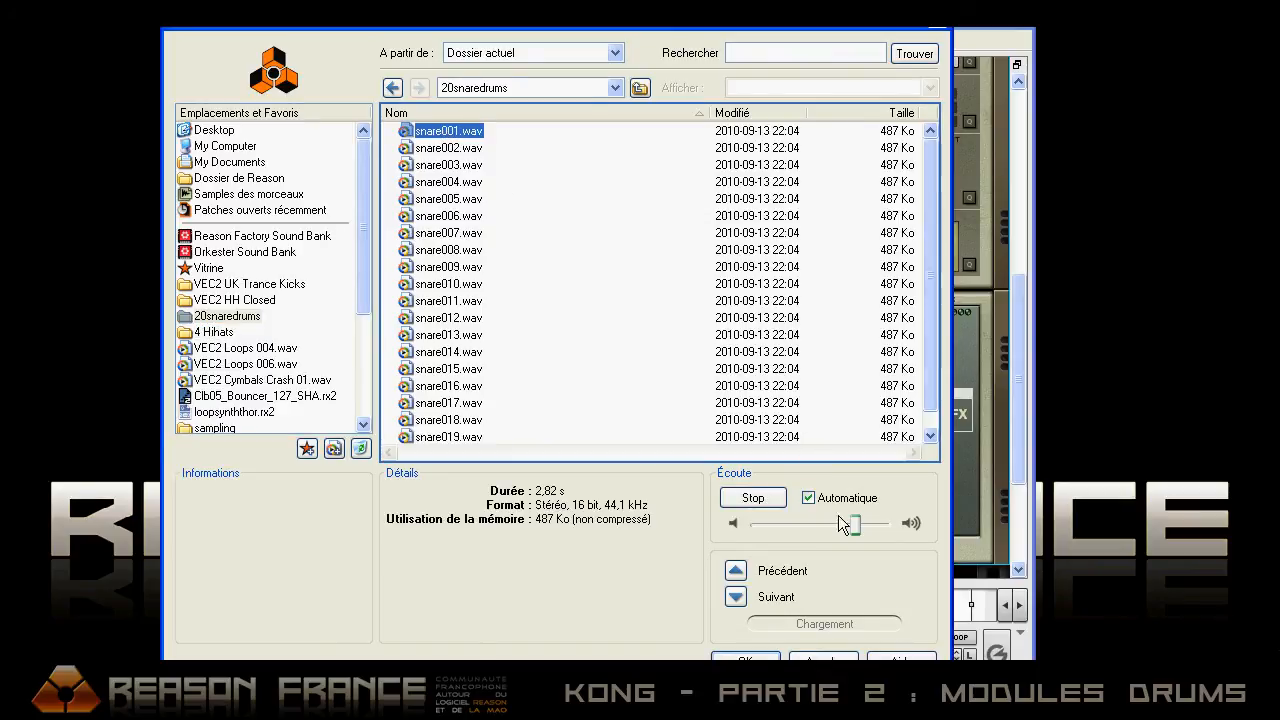
{"action": "left_click_drag", "start_coordinate": [858, 530], "coordinate": [863, 528]}
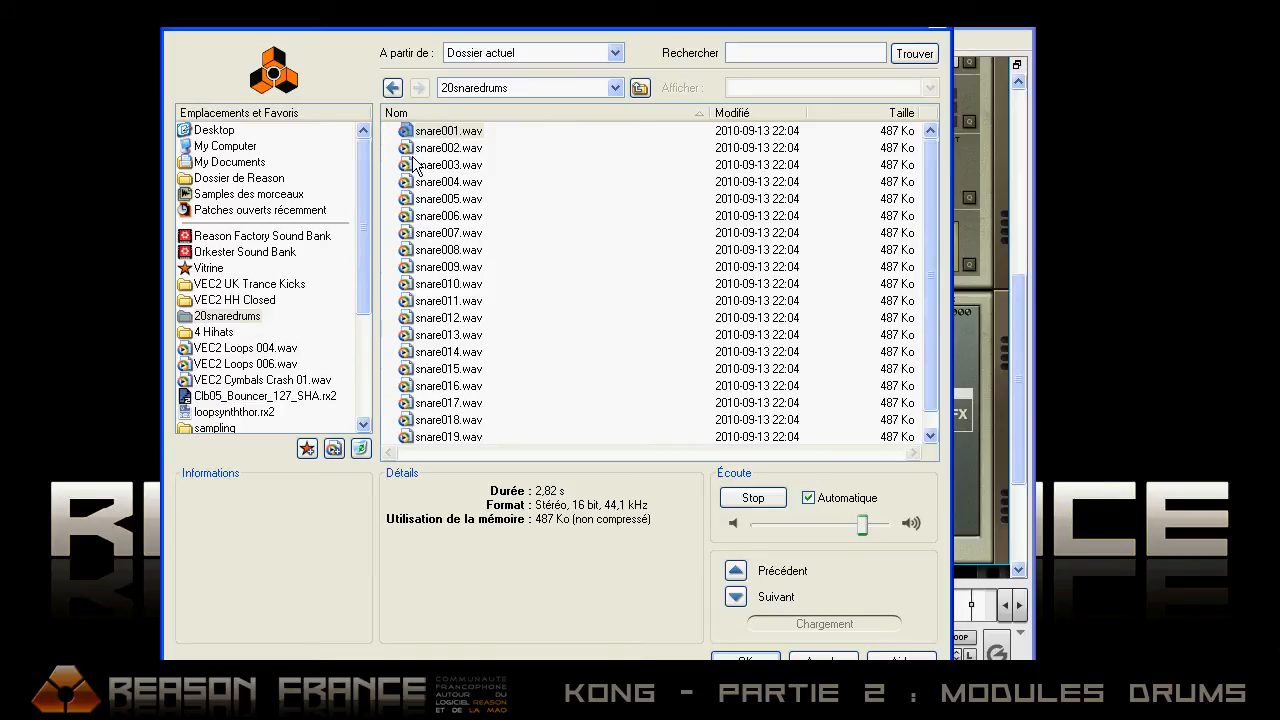
{"action": "left_click", "coordinate": [416, 162]}
{"action": "left_click", "coordinate": [486, 185]}
{"action": "left_click", "coordinate": [474, 198]}
{"action": "left_click", "coordinate": [470, 215]}
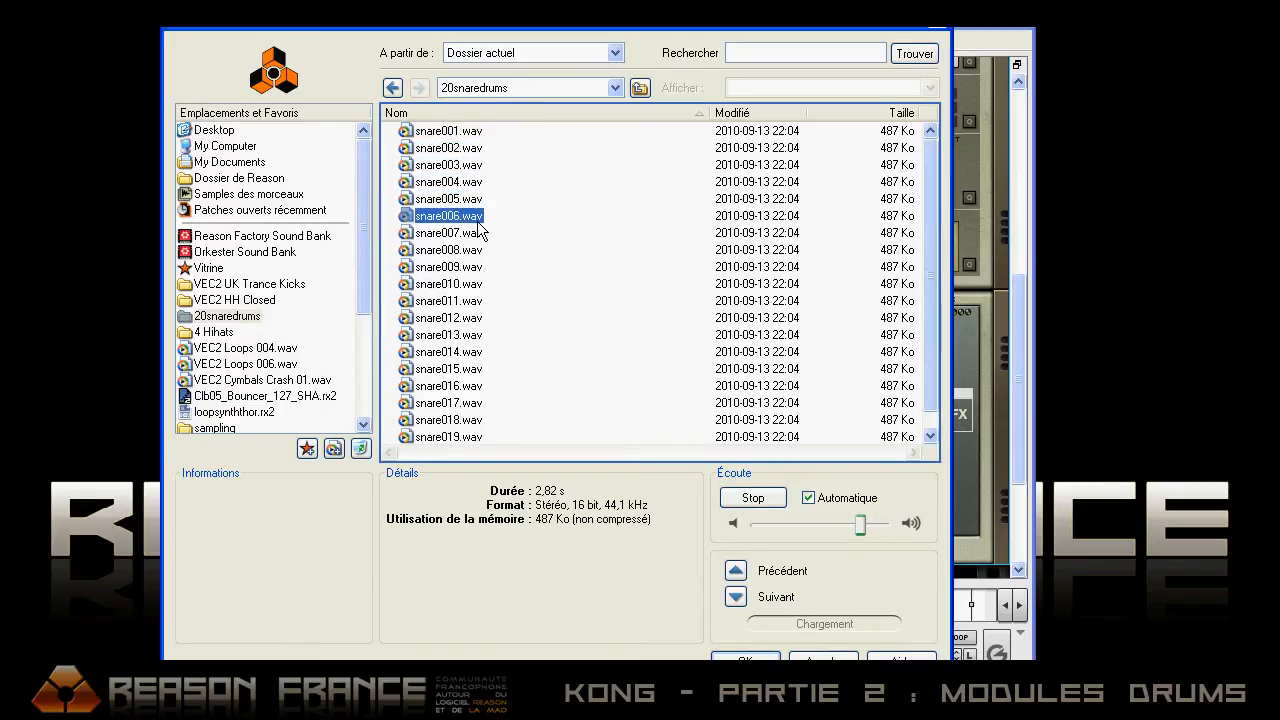
{"action": "left_click", "coordinate": [479, 234]}
{"action": "left_click", "coordinate": [472, 252]}
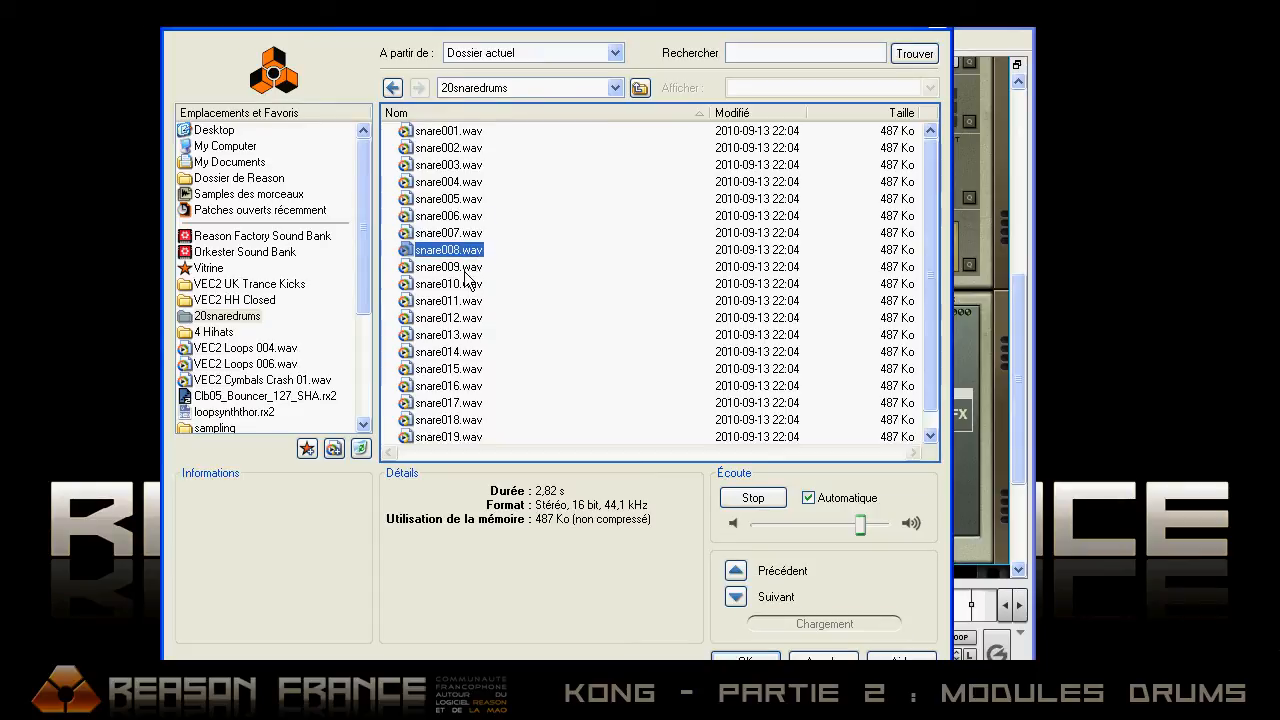
{"action": "left_click", "coordinate": [464, 272]}
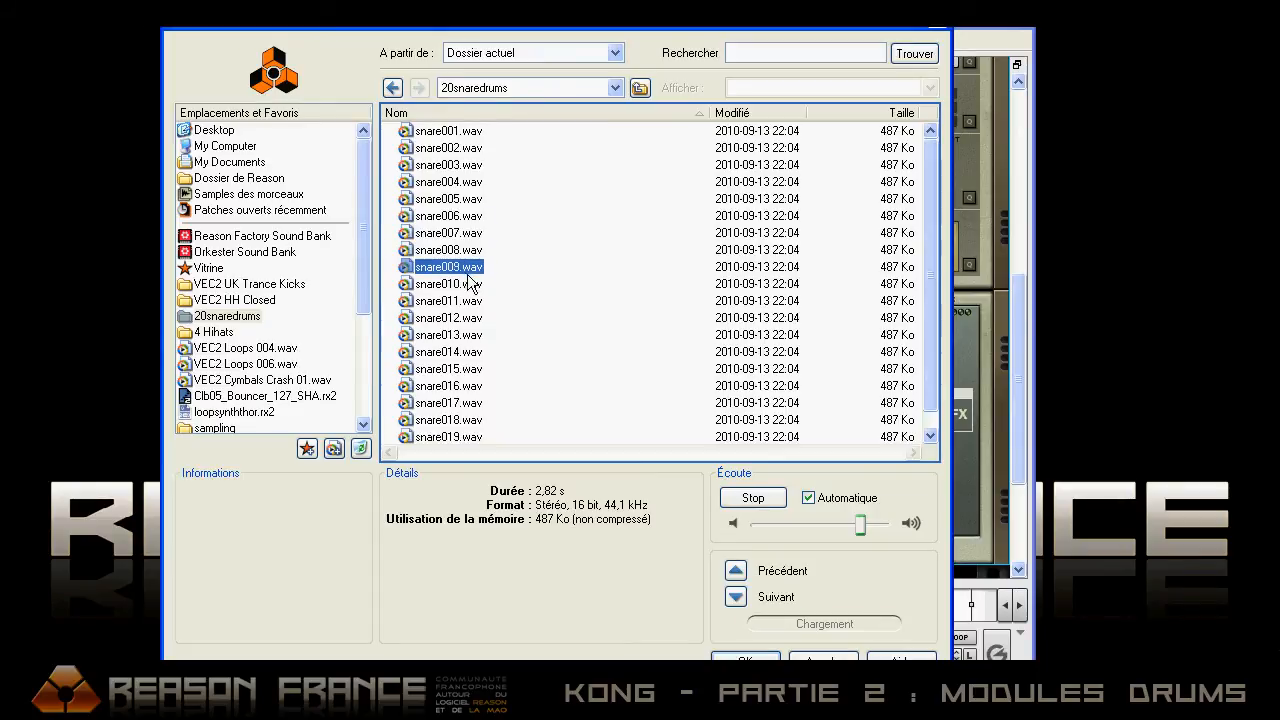
{"action": "left_click", "coordinate": [473, 287]}
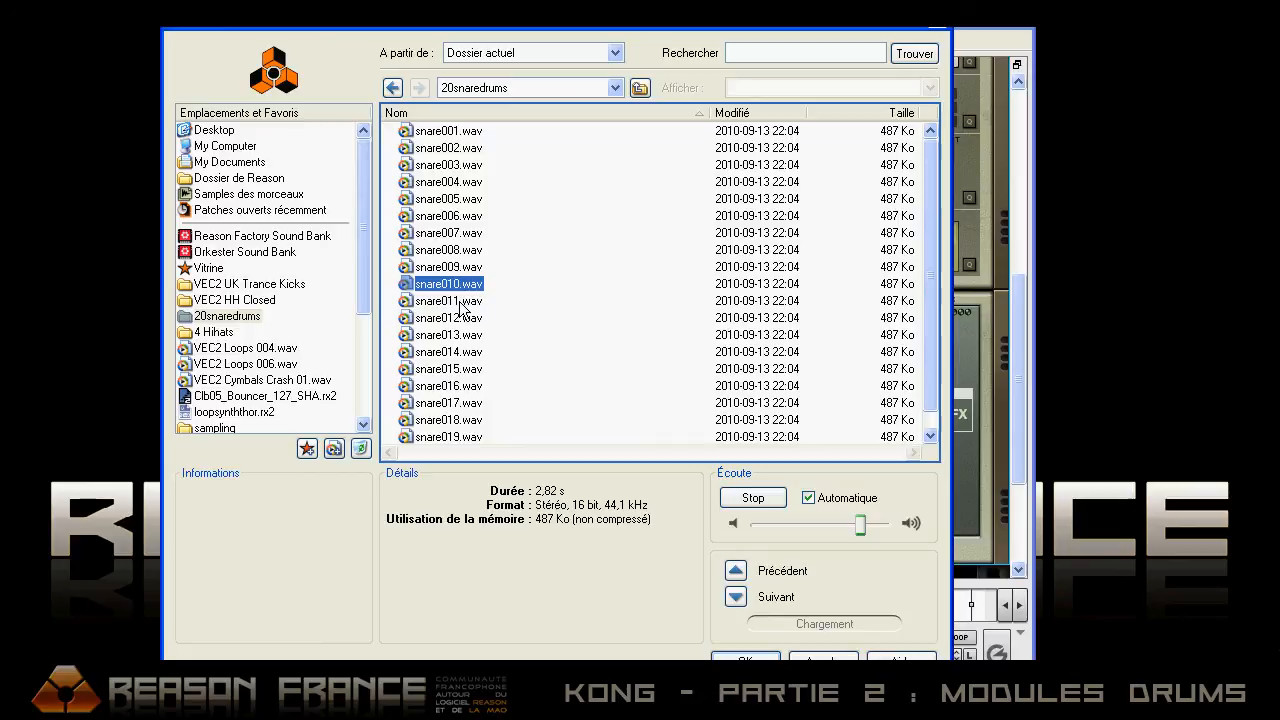
{"action": "key", "text": "Down"}
{"action": "key", "text": "Down"}
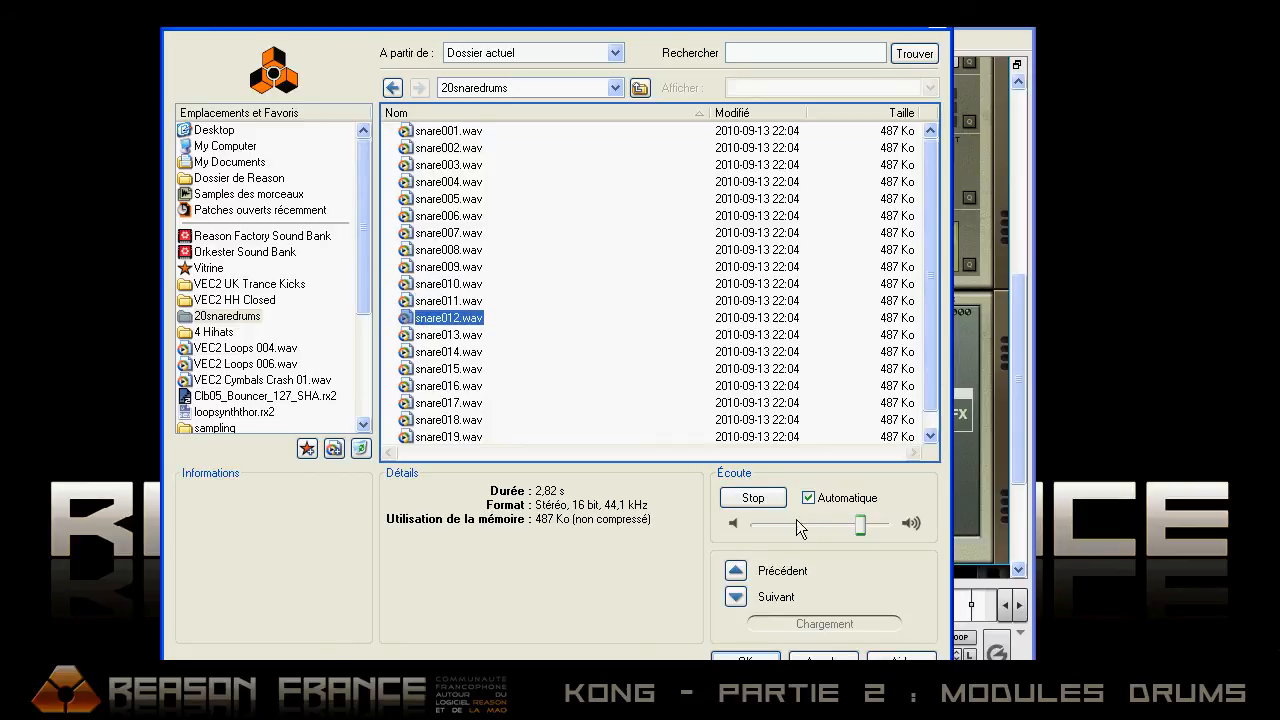
{"action": "key", "text": "Down"}
{"action": "left_click", "coordinate": [864, 525]}
Load all samples from snare001.wav to snare020.wav together as layers of hit 1 on pad 2.
{"action": "left_click", "coordinate": [455, 132]}
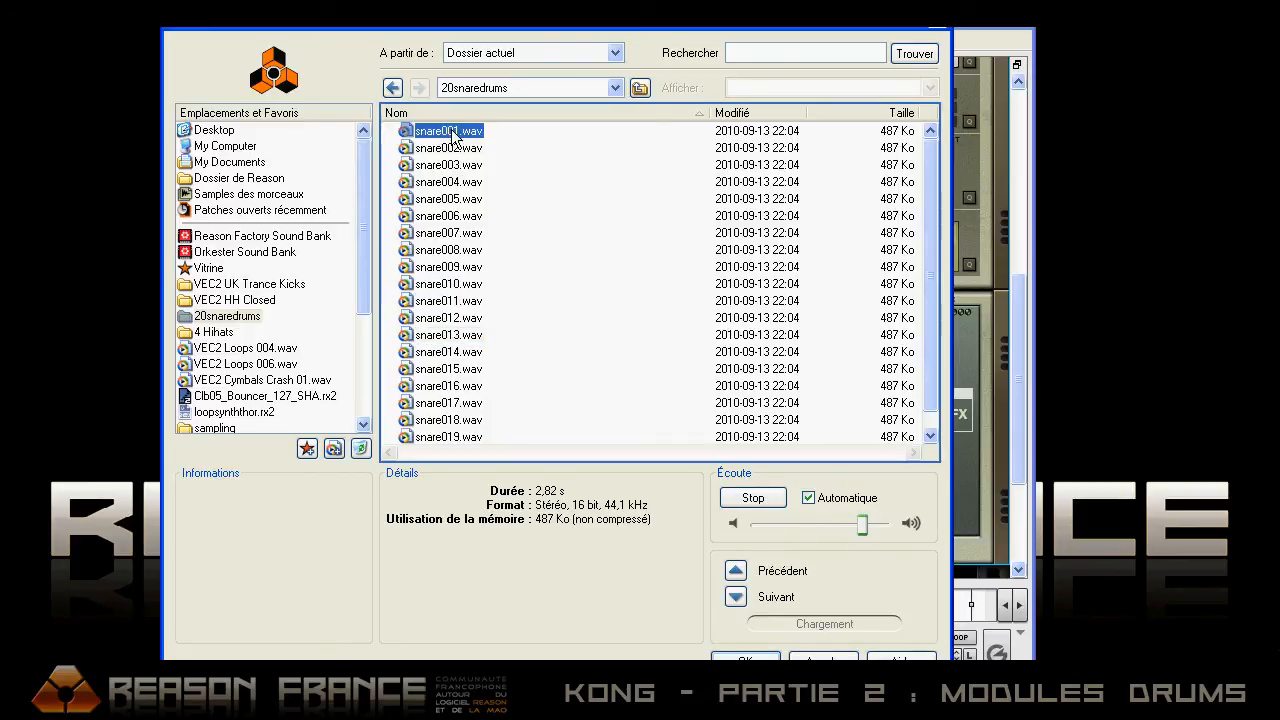
{"action": "scroll", "coordinate": [932, 215], "scroll_direction": "down", "scroll_amount": 1}
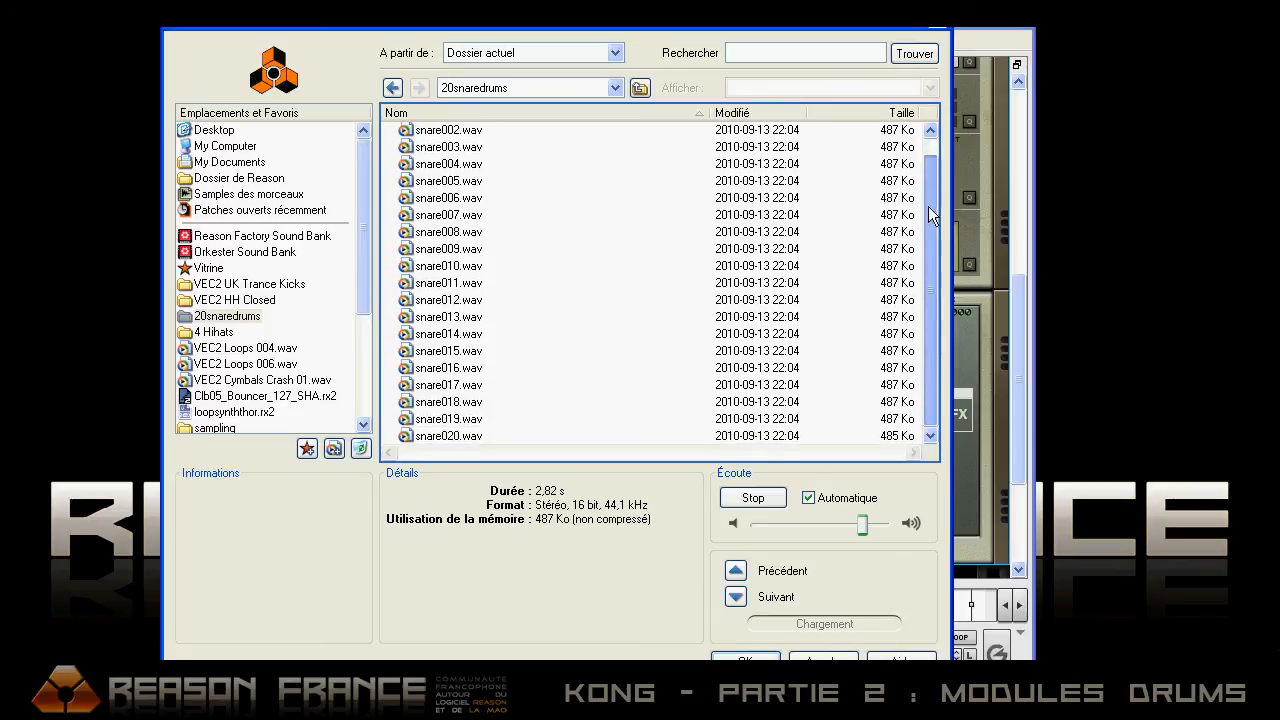
{"action": "left_click", "coordinate": [458, 436], "text": "shift"}
{"action": "left_click", "coordinate": [745, 659]}
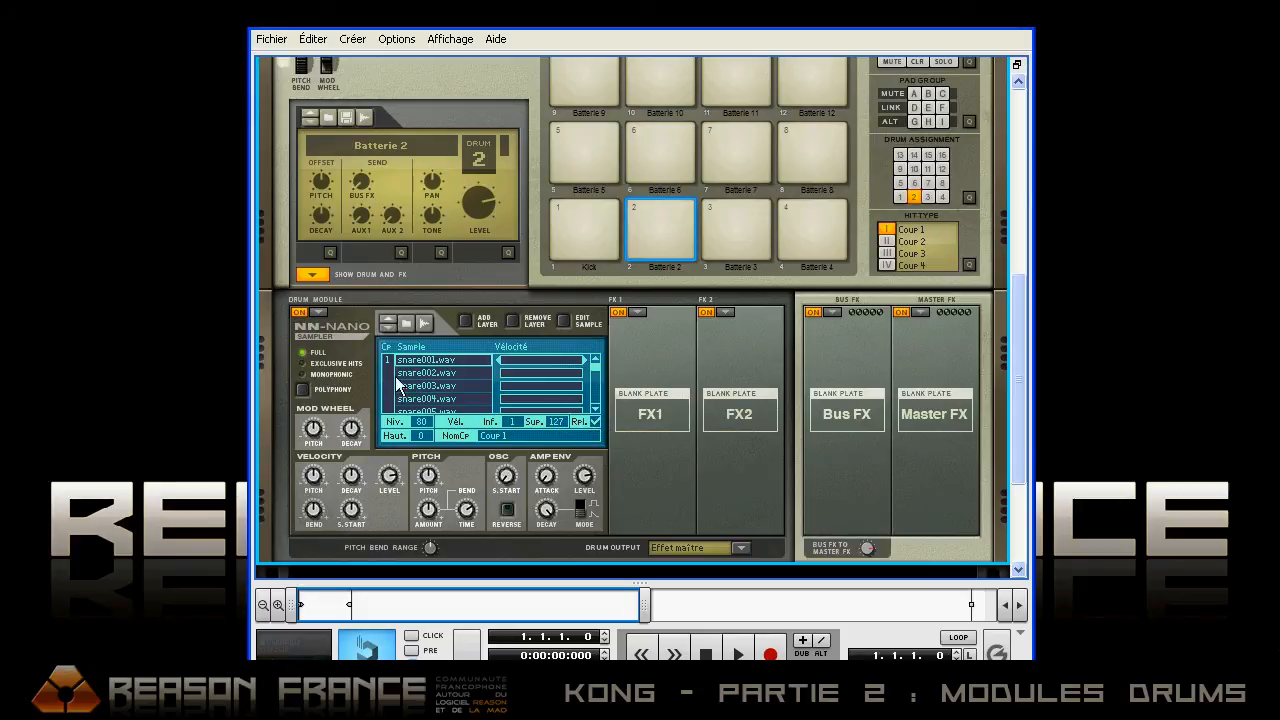
Play pad 2 several times to hear its layered snare samples.
{"action": "left_click", "coordinate": [658, 208]}
{"action": "left_click", "coordinate": [657, 202]}
{"action": "left_click", "coordinate": [657, 202]}
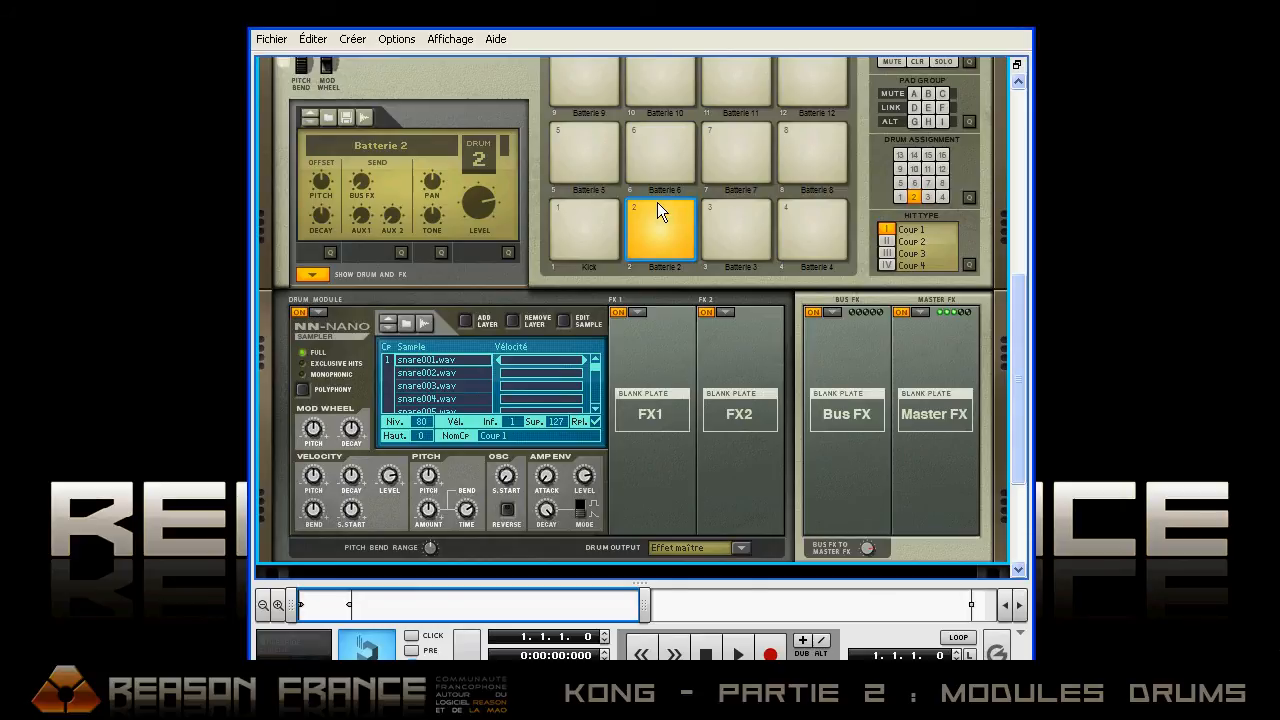
Assign an NN-Nano sampler to pad 3 and load snare001.wav as the sample of its first hit.
{"action": "left_click", "coordinate": [727, 222]}
{"action": "left_click", "coordinate": [319, 312]}
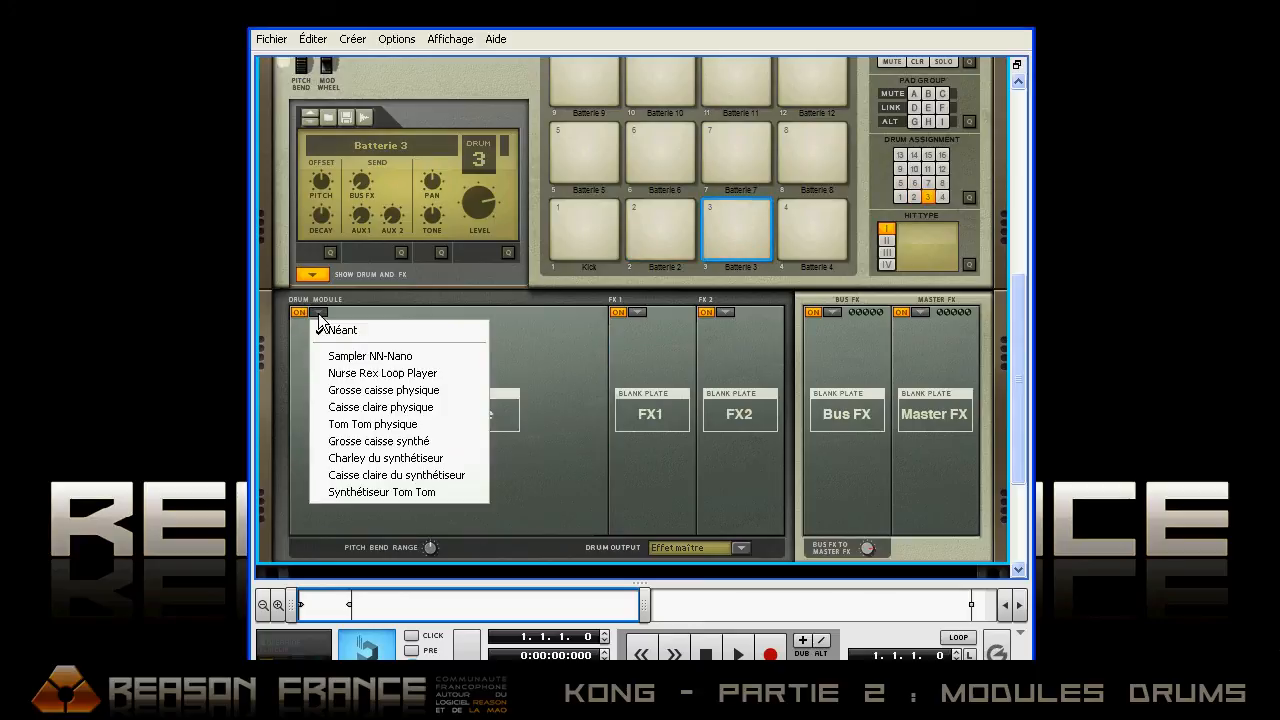
{"action": "left_click", "coordinate": [352, 358]}
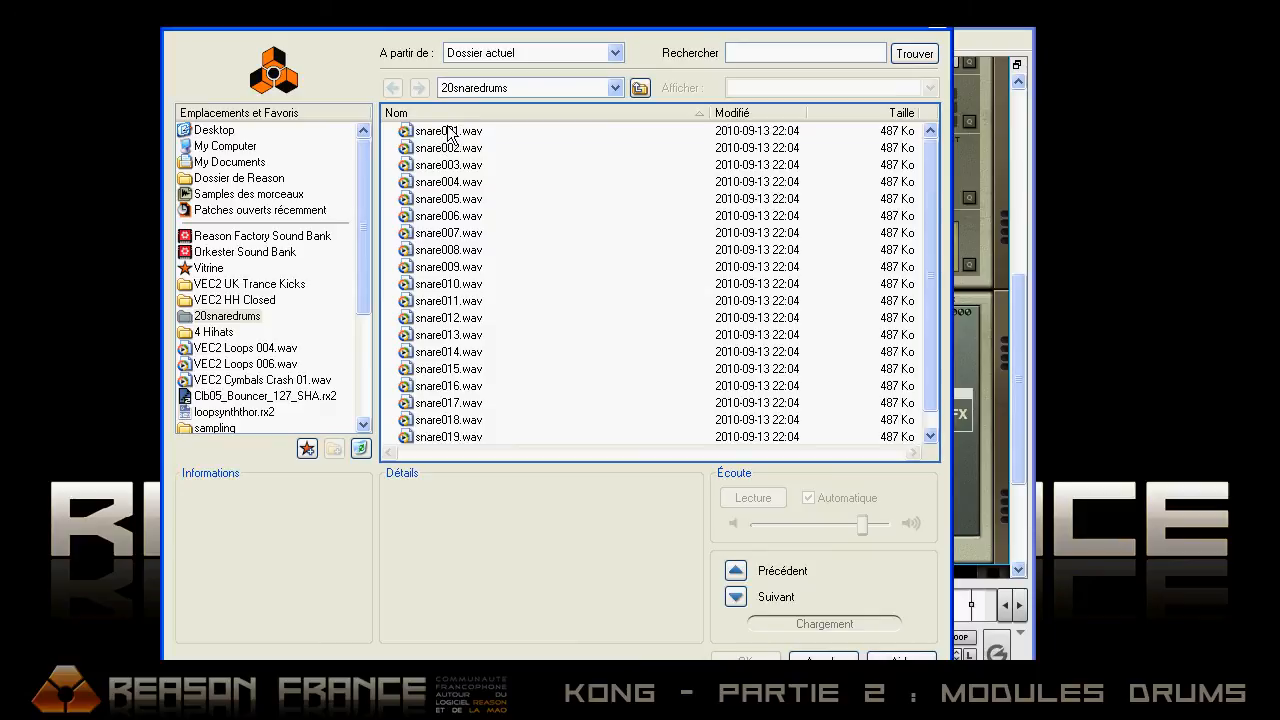
{"action": "left_click", "coordinate": [447, 131]}
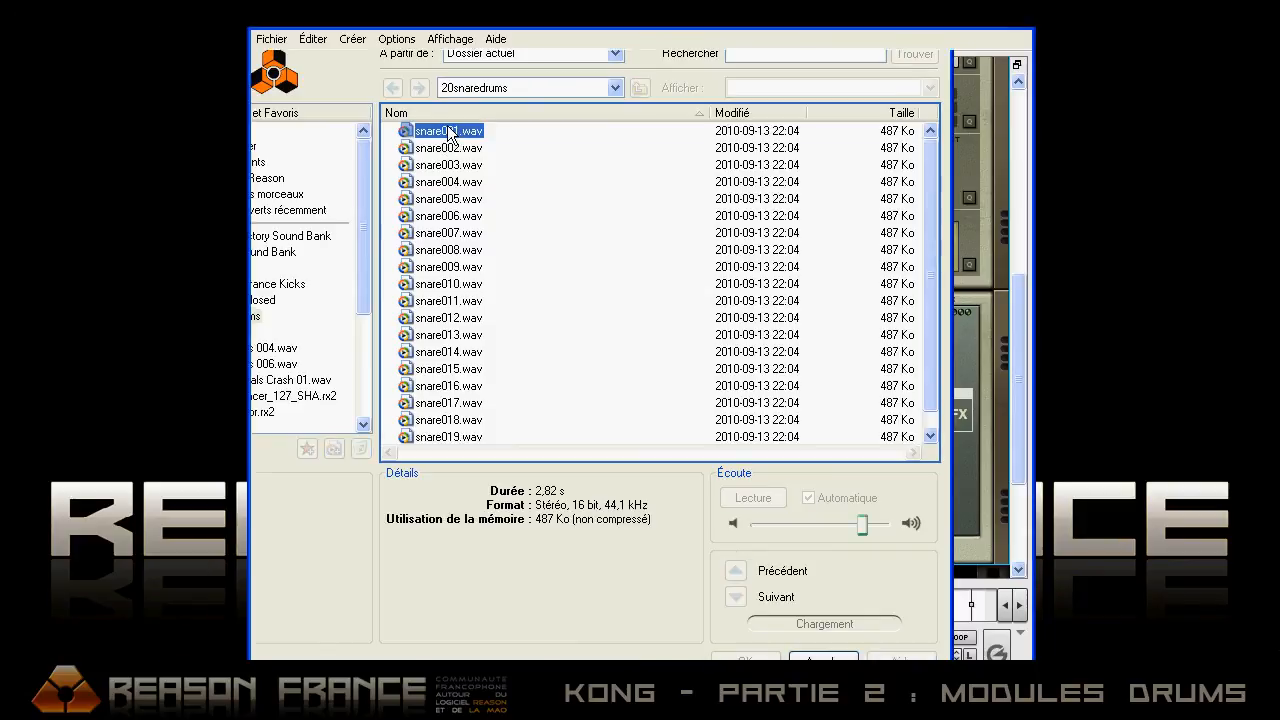
{"action": "double_click", "coordinate": [447, 131]}
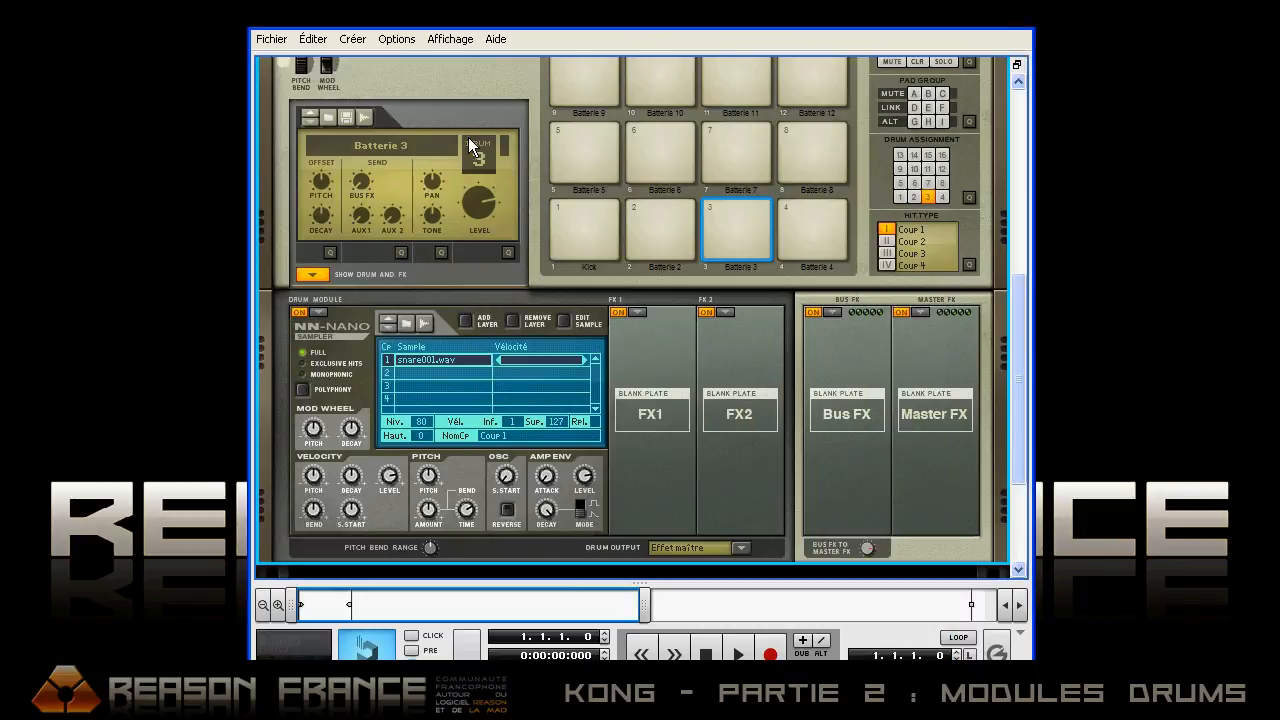
Play pads 3 and 2 in turn to compare the single snare sample with the alternating snare layers.
{"action": "left_click", "coordinate": [726, 208]}
{"action": "left_click", "coordinate": [726, 208]}
{"action": "left_click", "coordinate": [726, 205]}
{"action": "left_click", "coordinate": [656, 201]}
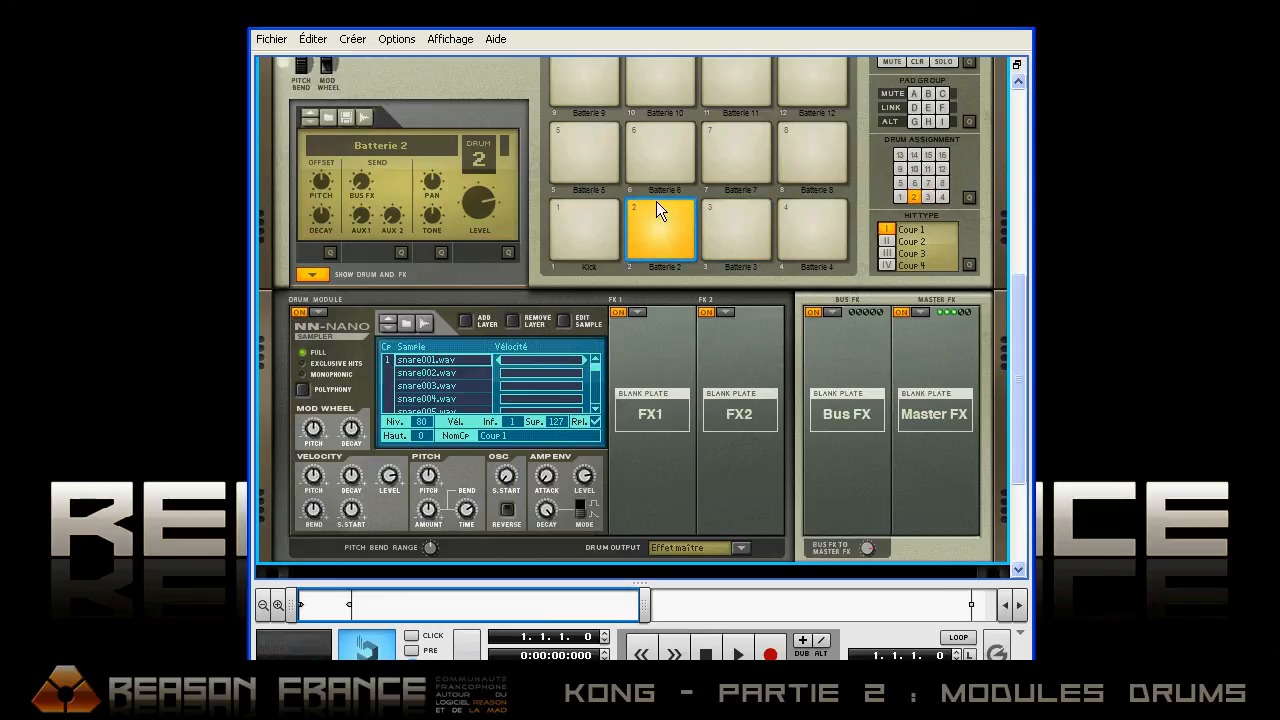
{"action": "left_click", "coordinate": [656, 201]}
{"action": "left_click", "coordinate": [656, 201]}
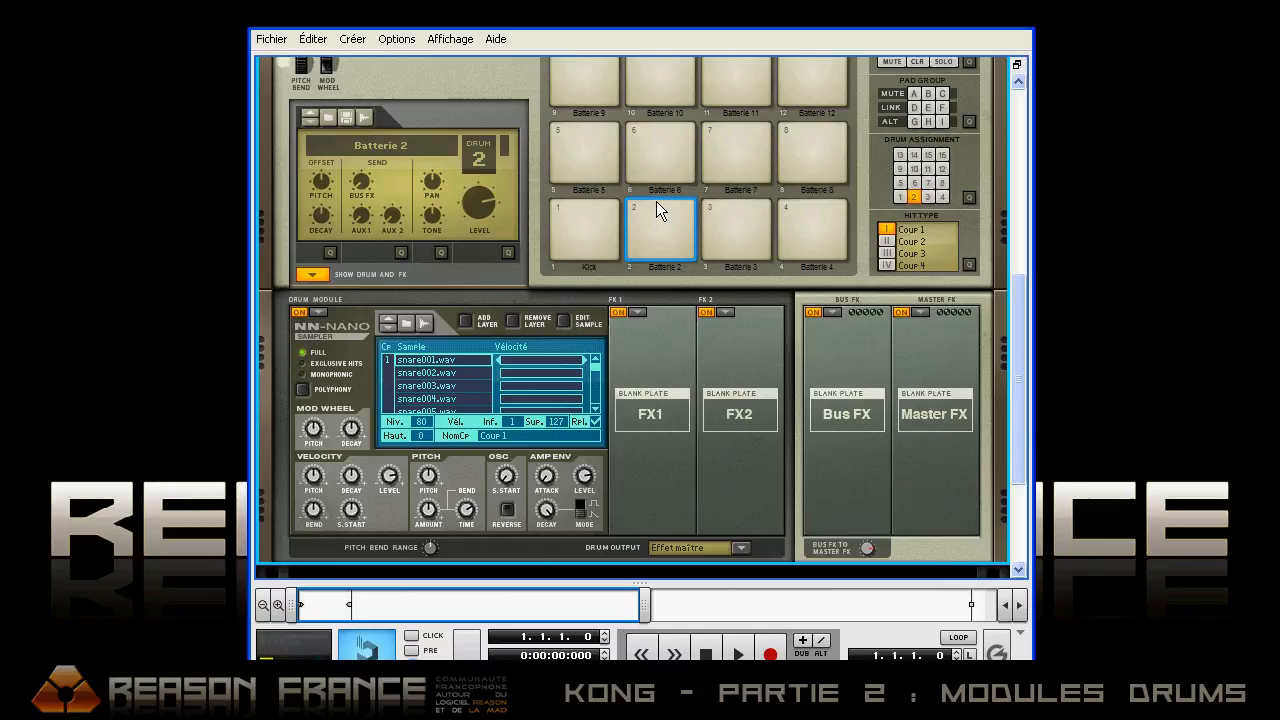
{"action": "left_click", "coordinate": [735, 201]}
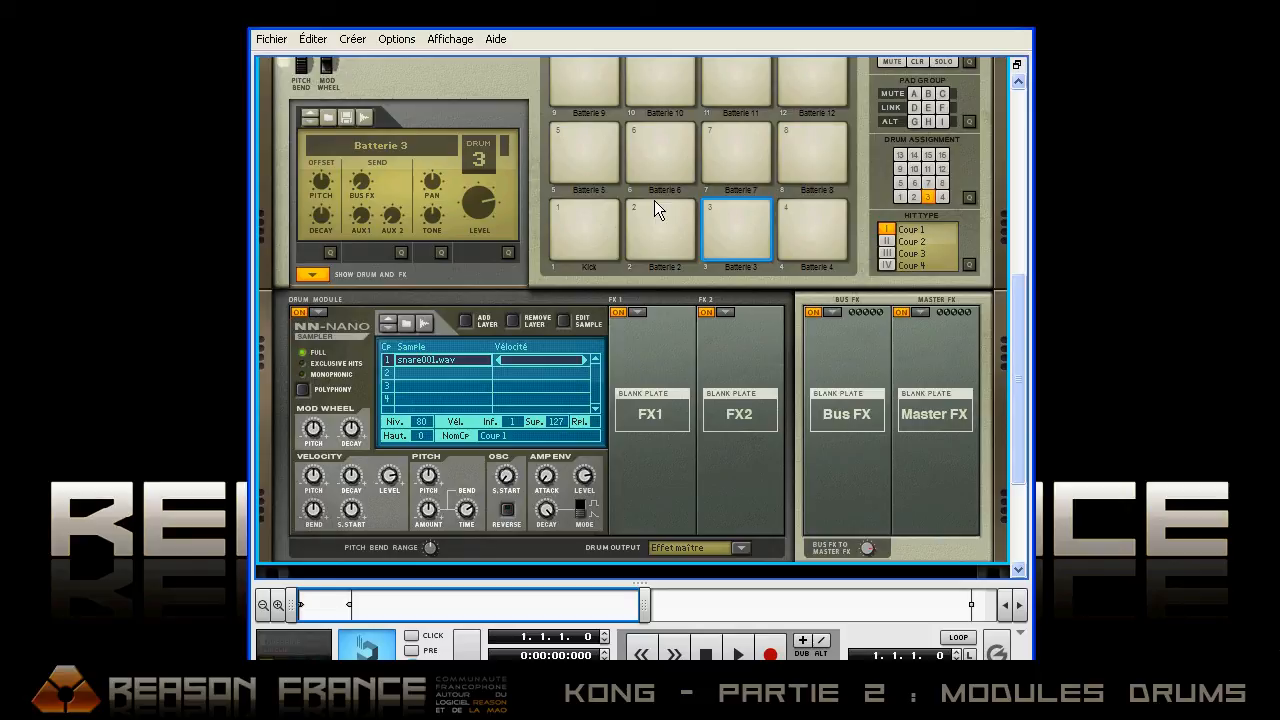
{"action": "left_click", "coordinate": [654, 203]}
{"action": "left_click", "coordinate": [654, 203]}
{"action": "left_click", "coordinate": [749, 203]}
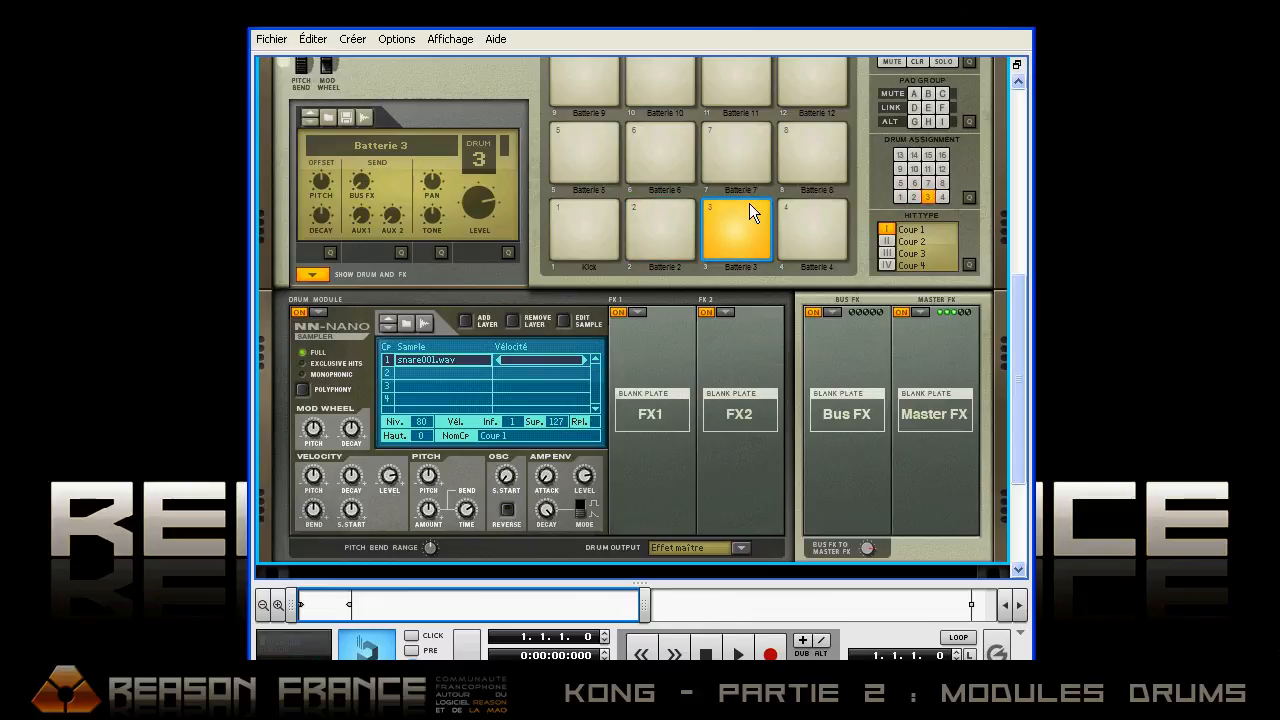
{"action": "left_click", "coordinate": [660, 199]}
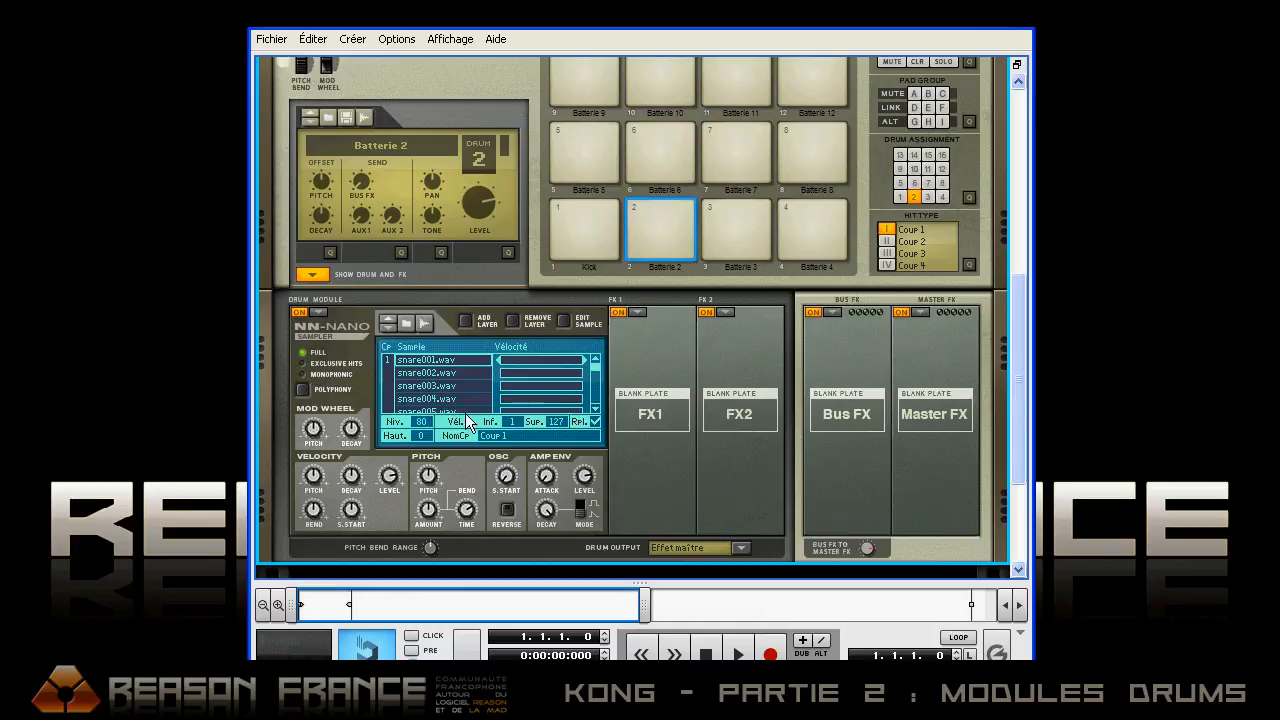
Open the name of hit 1 on pad 2 for editing, leave it, and select the snare002.wav layer.
{"action": "double_click", "coordinate": [502, 434]}
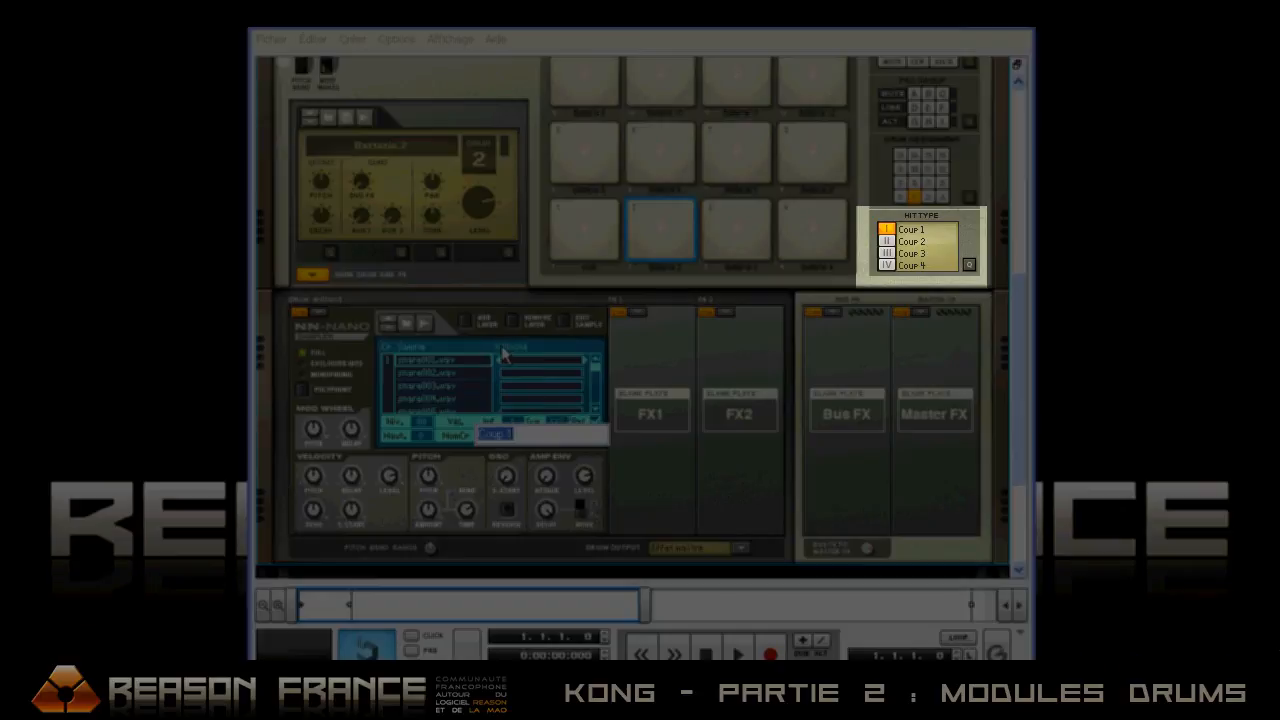
{"action": "left_click", "coordinate": [494, 372]}
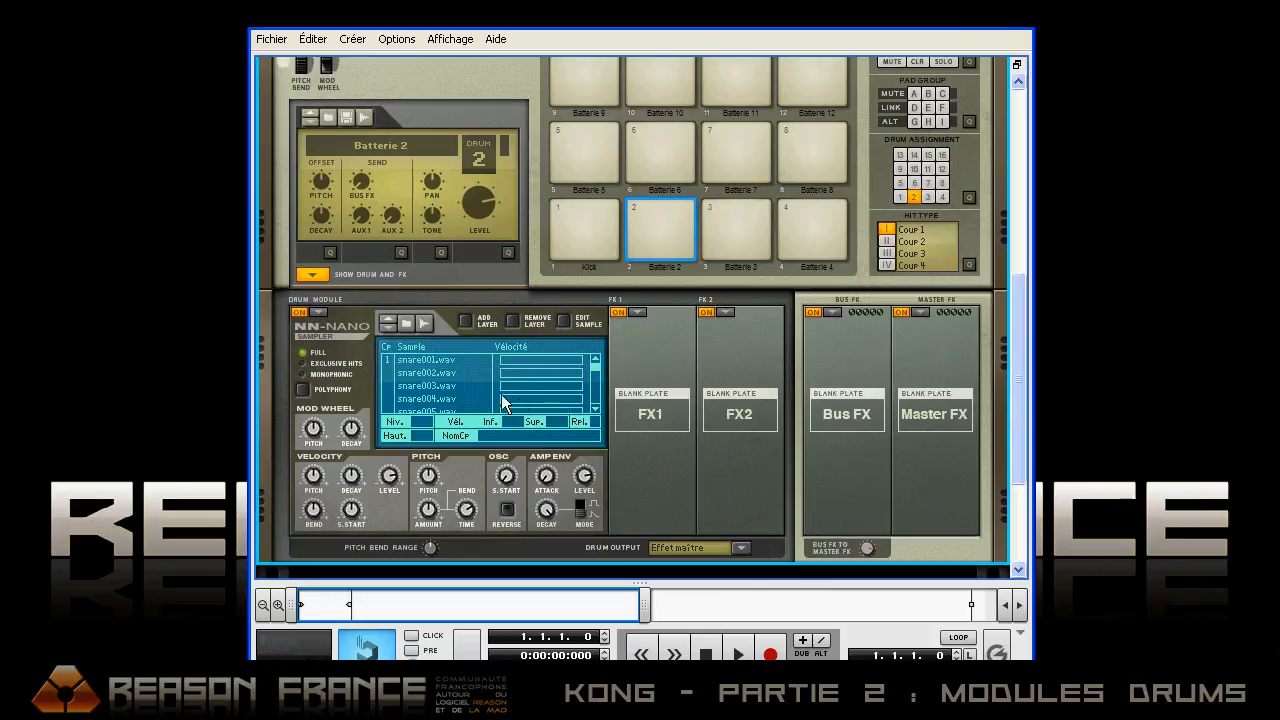
{"action": "left_click", "coordinate": [470, 374]}
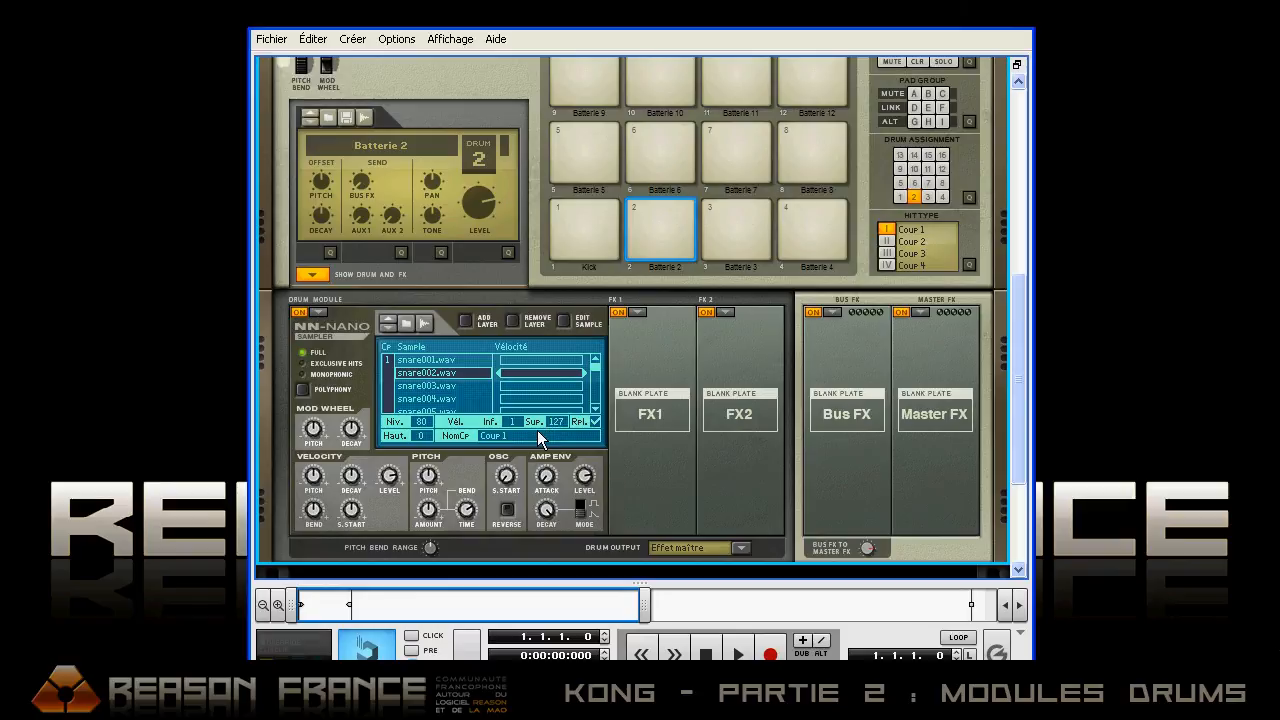
Initialize the Kong patch to clear all its pads.
{"action": "right_click", "coordinate": [537, 237]}
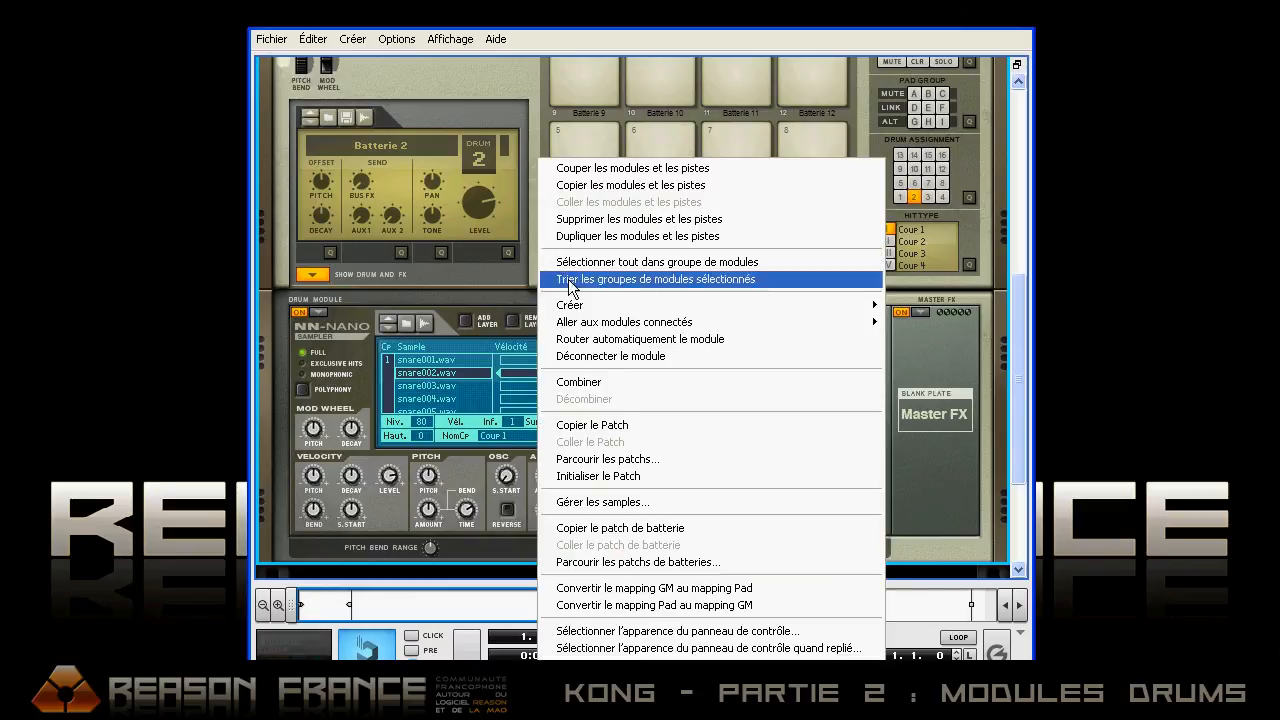
{"action": "left_click", "coordinate": [617, 476]}
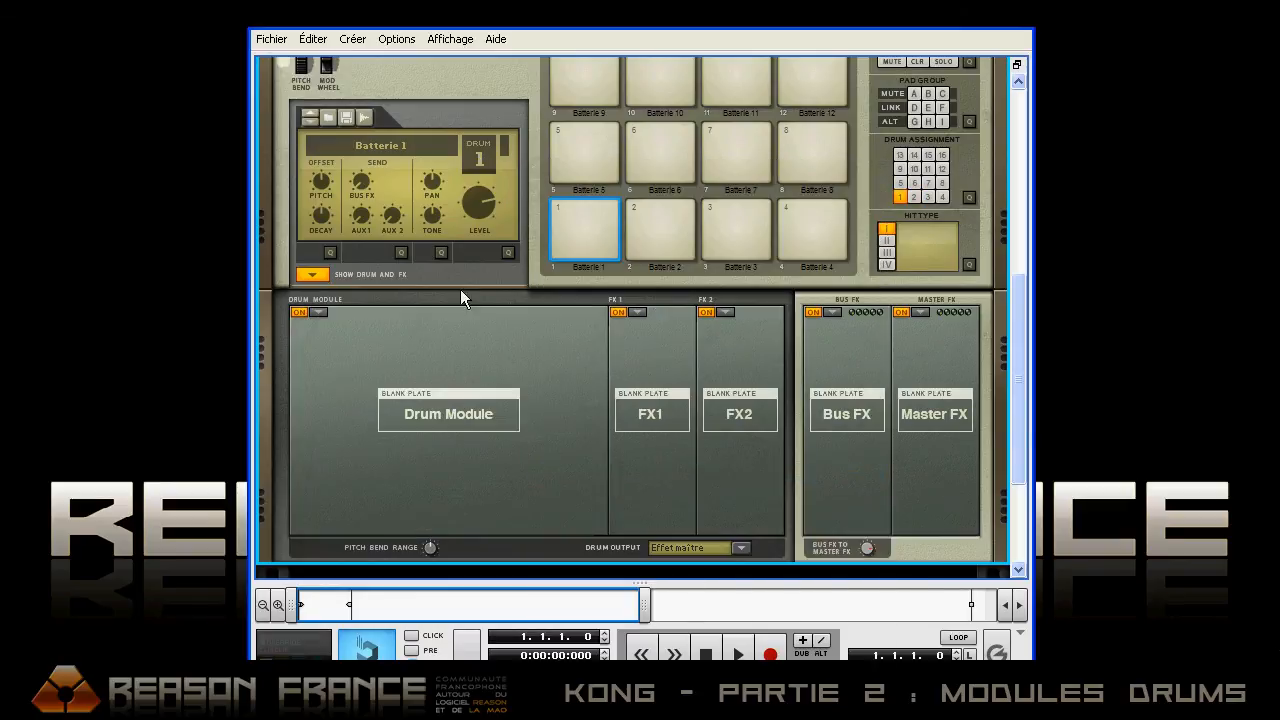
Assign an NN-Nano sampler to pad 1 and open the sample browser for its first hit.
{"action": "left_click", "coordinate": [318, 312]}
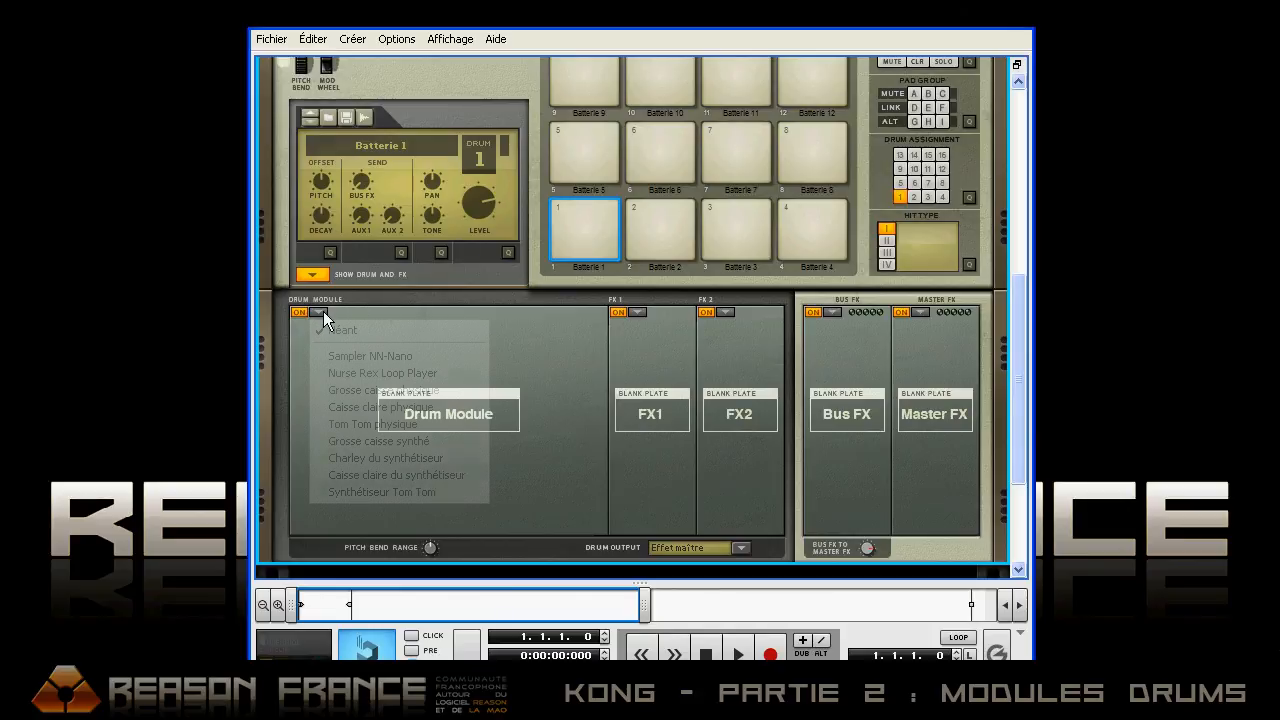
{"action": "left_click", "coordinate": [358, 358]}
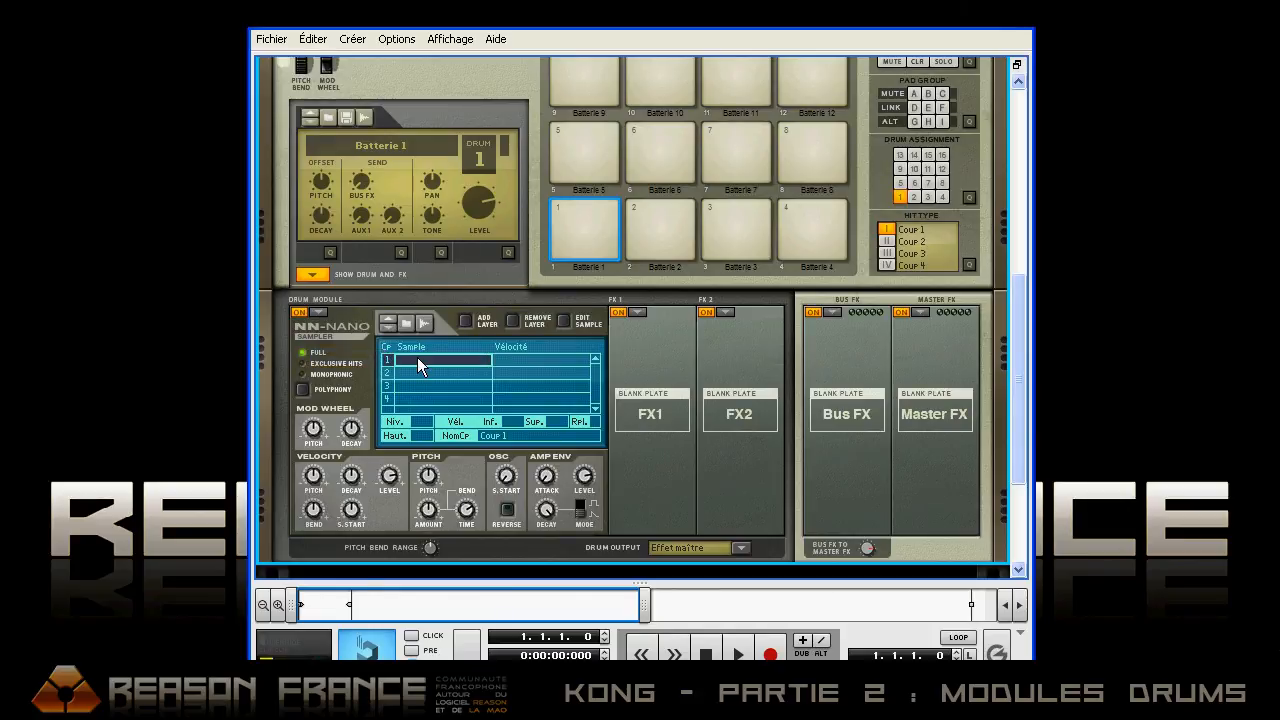
{"action": "double_click", "coordinate": [417, 359]}
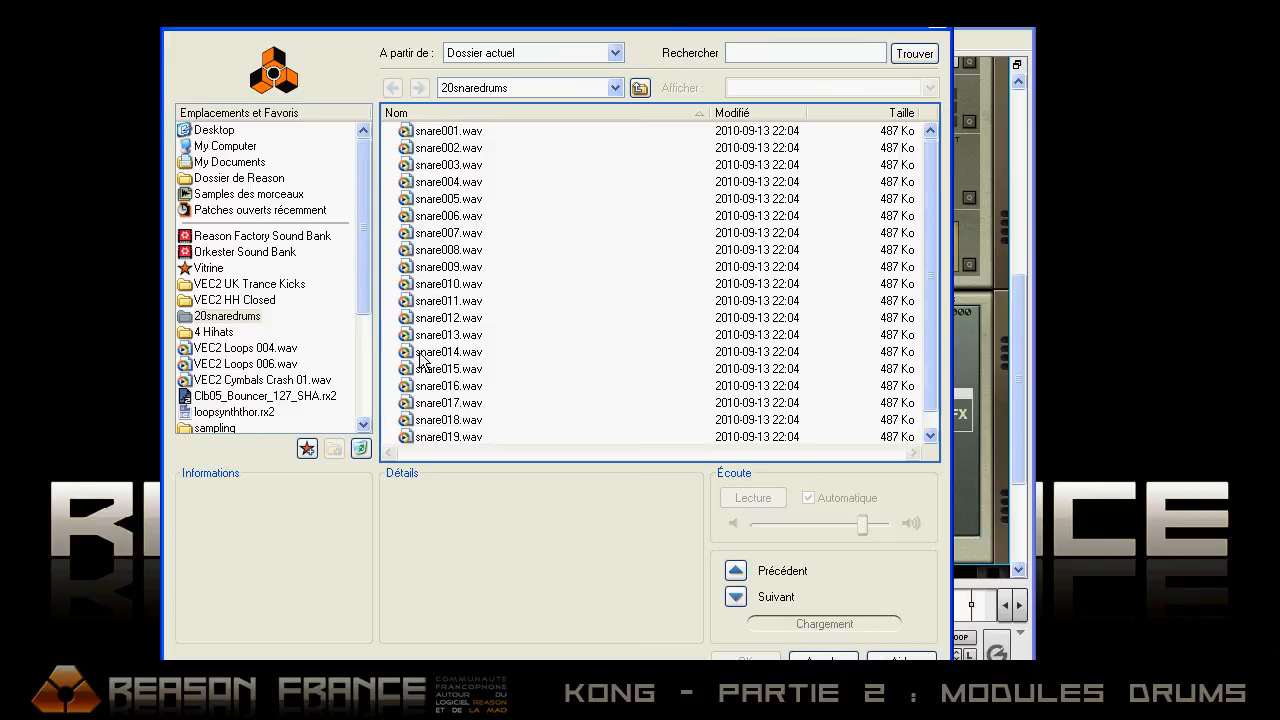